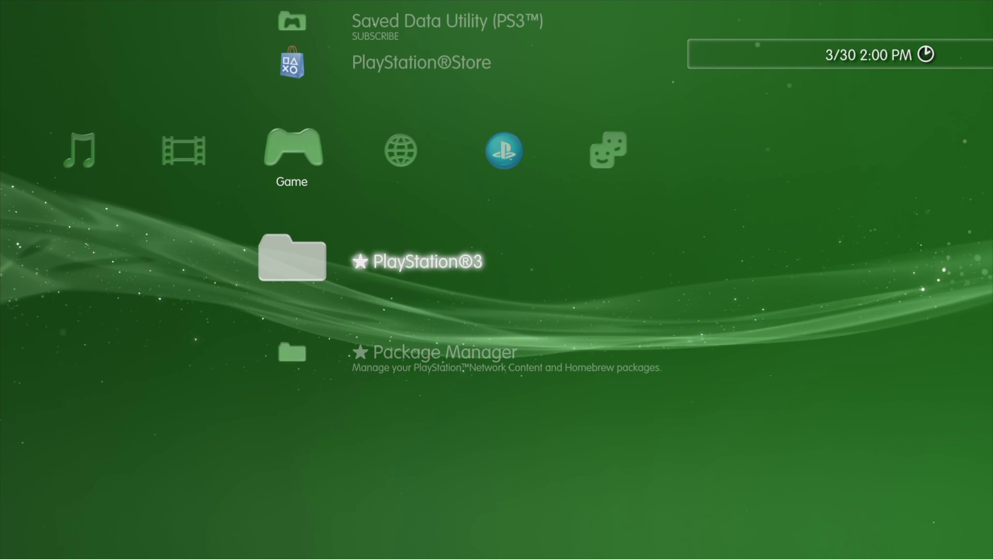
key("Down")
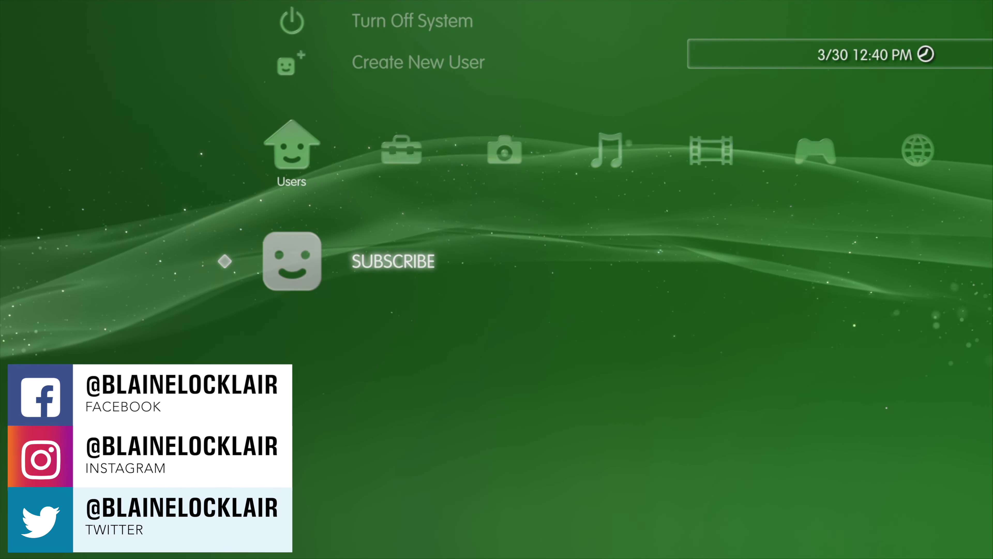
- Set Automatic Update to Off in the System Settings
key("Right")
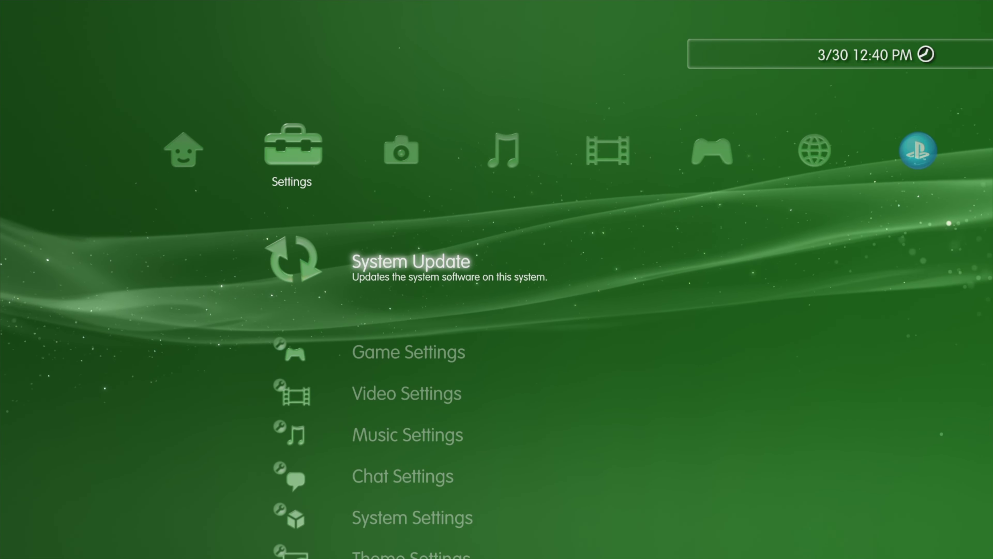
key("Down")
key("Down")
key("Down")
key("Down")
key("Down")
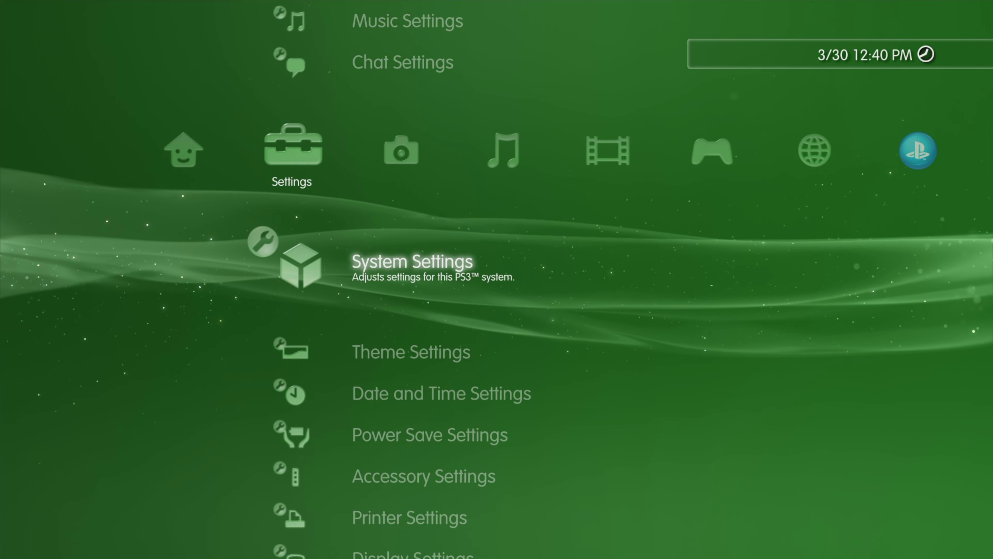
key("Return")
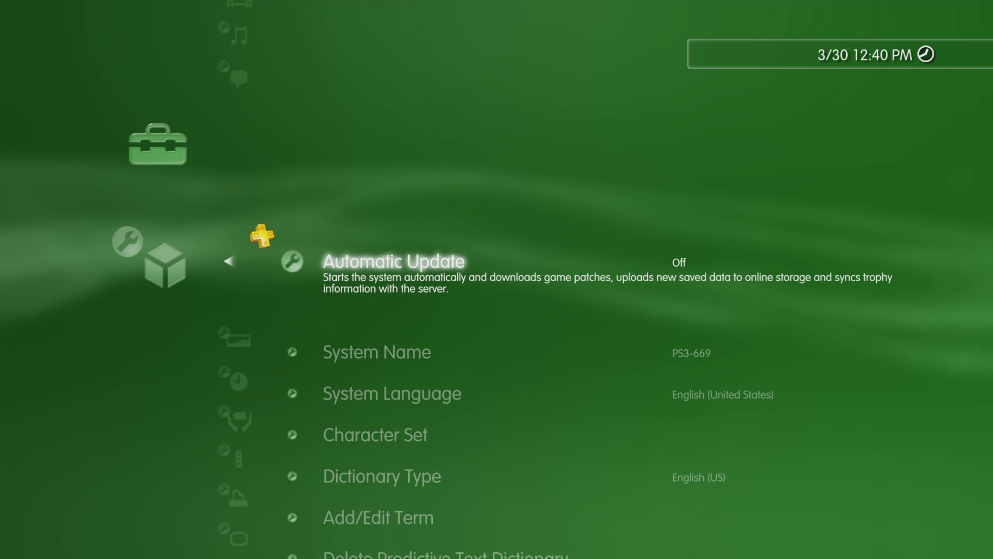
key("Return")
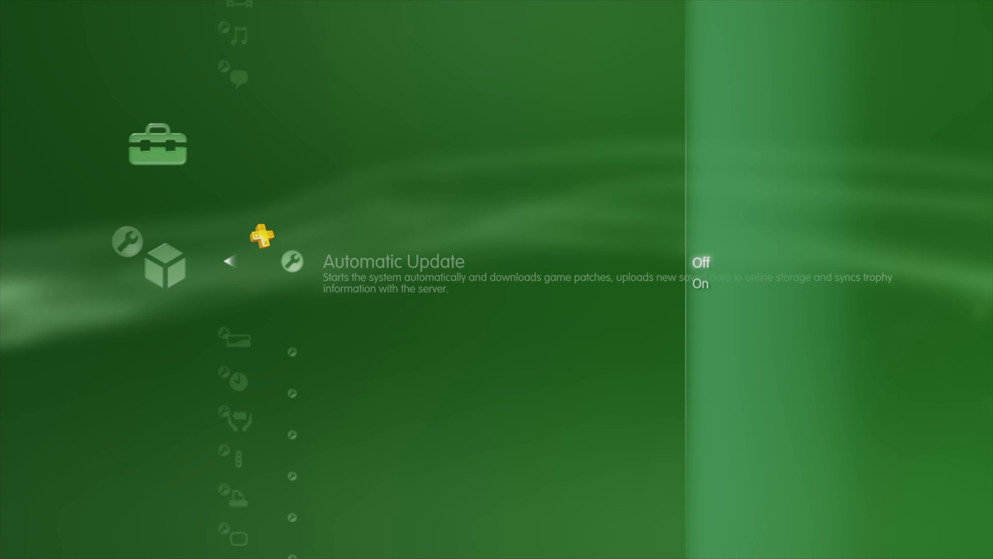
key("Return")
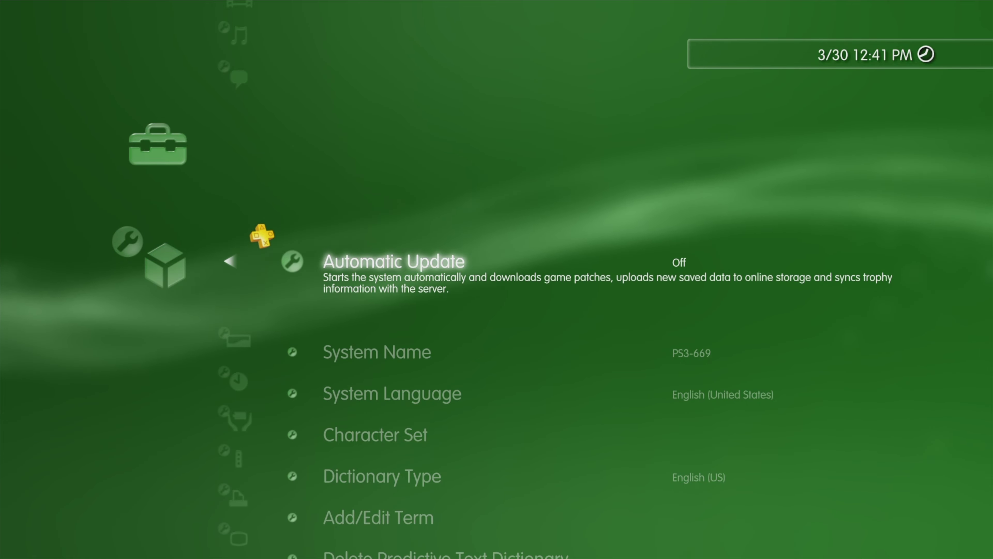
- Set Display [What's New] to Off and leave the System Settings
key("Down")
key("Down")
key("Down")
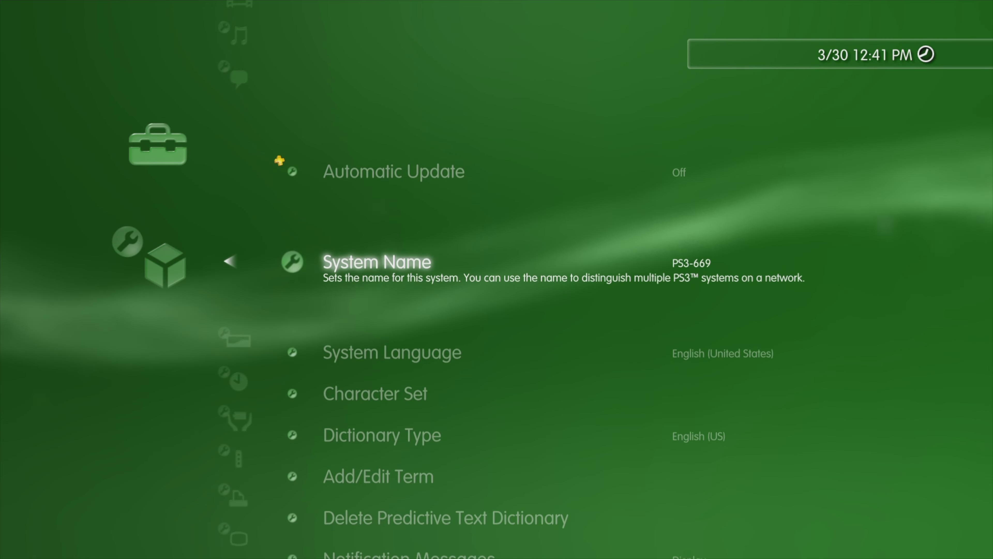
key("Down")
key("Down")
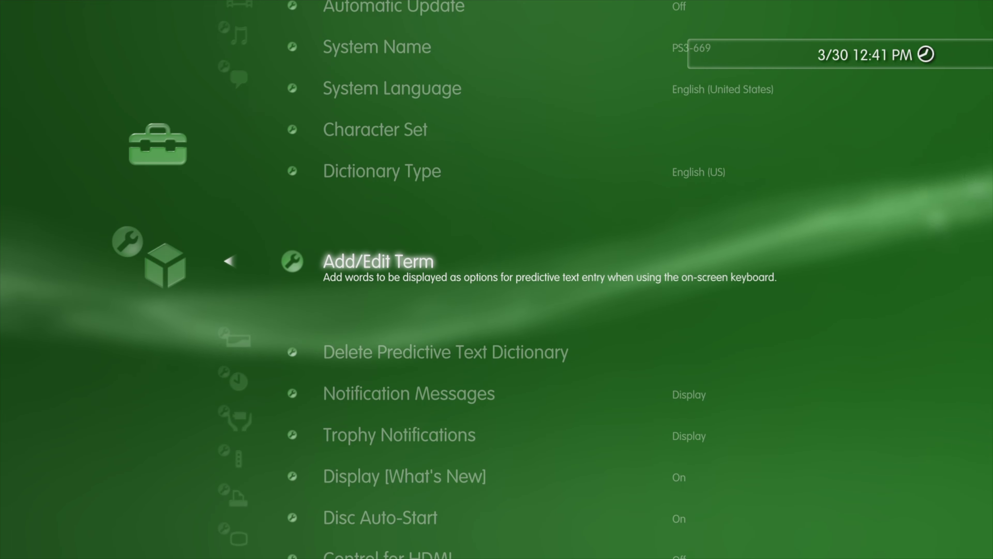
key("Down")
key("Down")
key("Down")
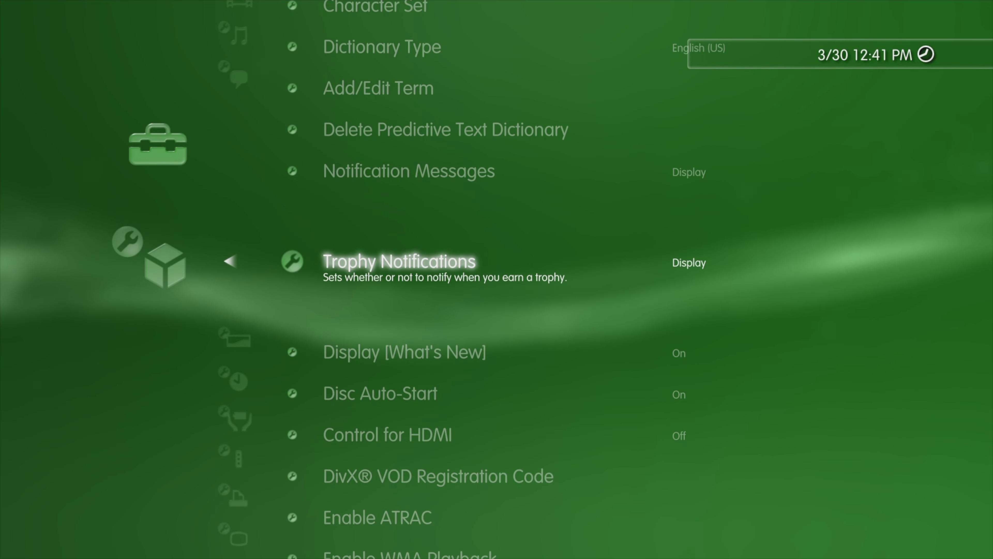
key("Down")
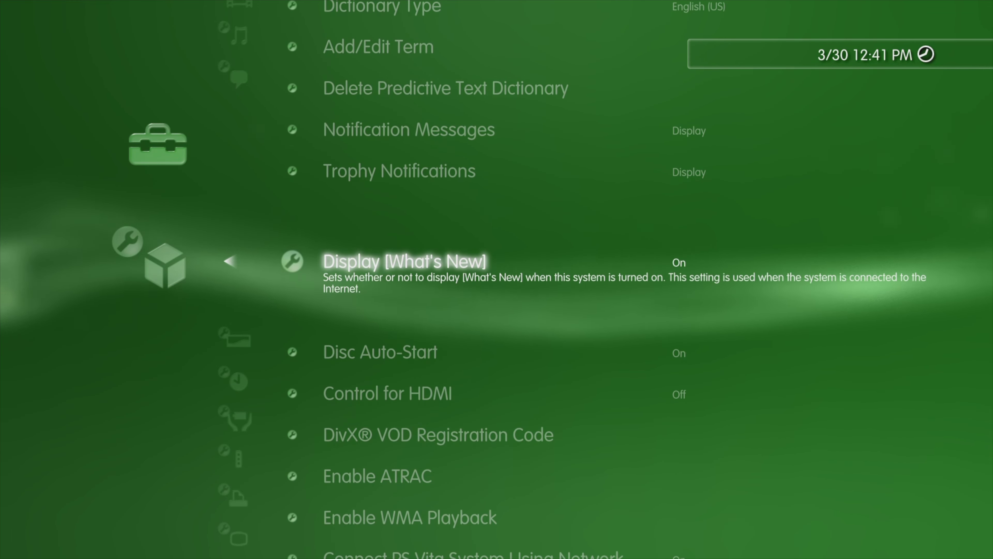
key("Return")
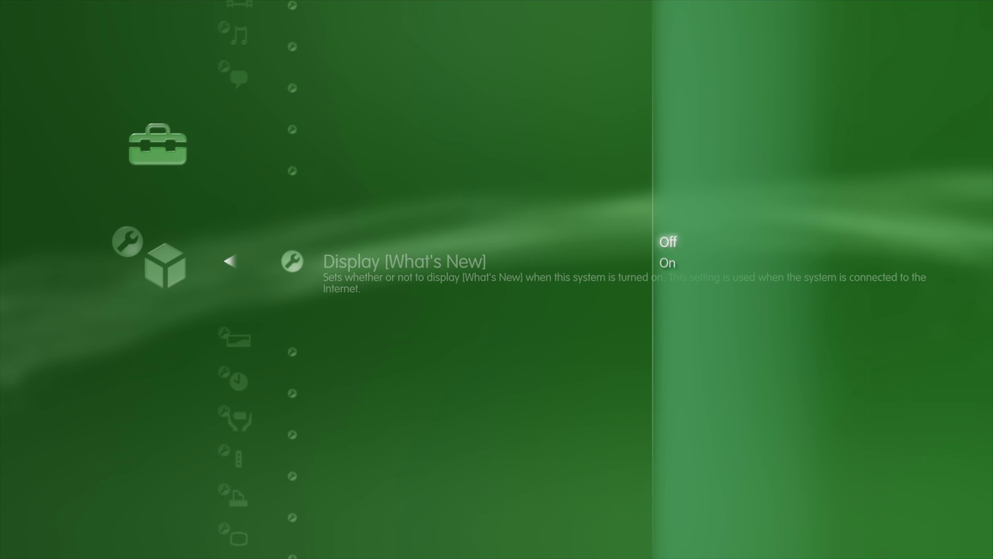
key("Return")
key("Escape")
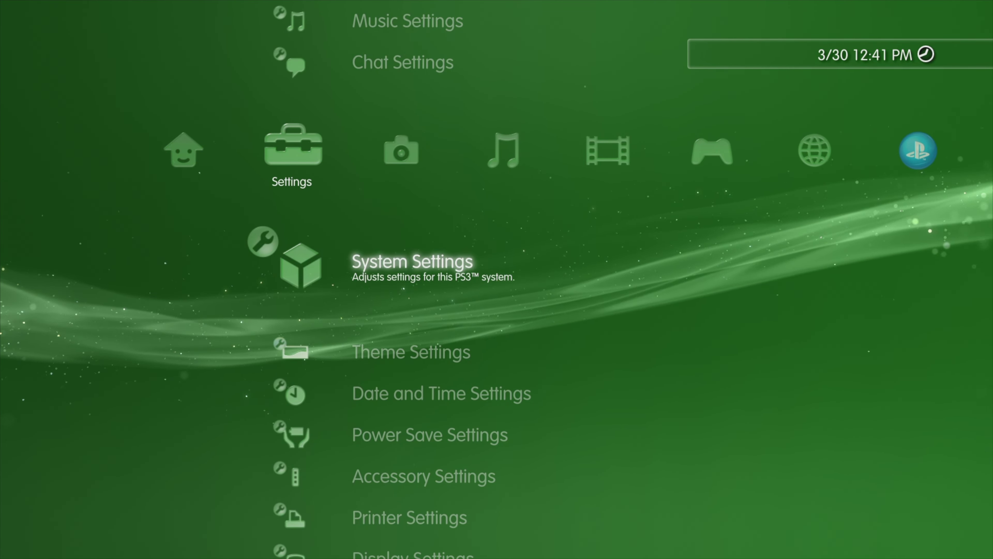
- Set the system's date and time via the Internet in Date and Time Settings
key("Down")
key("Down")
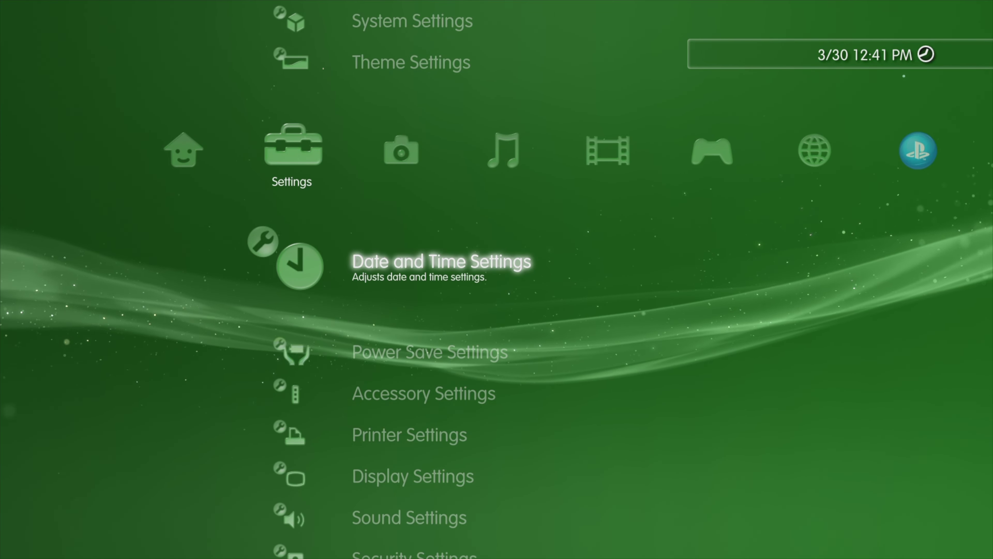
key("Return")
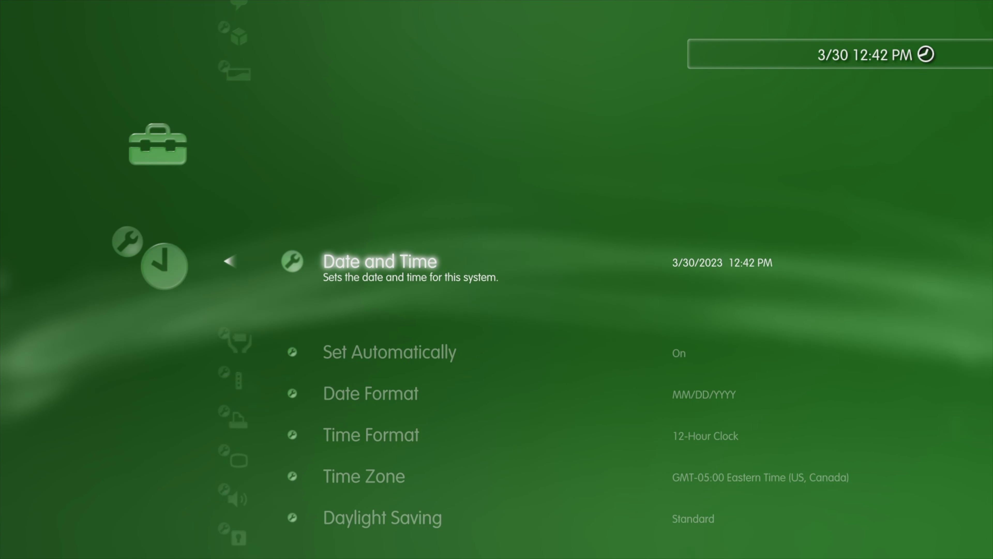
key("Return")
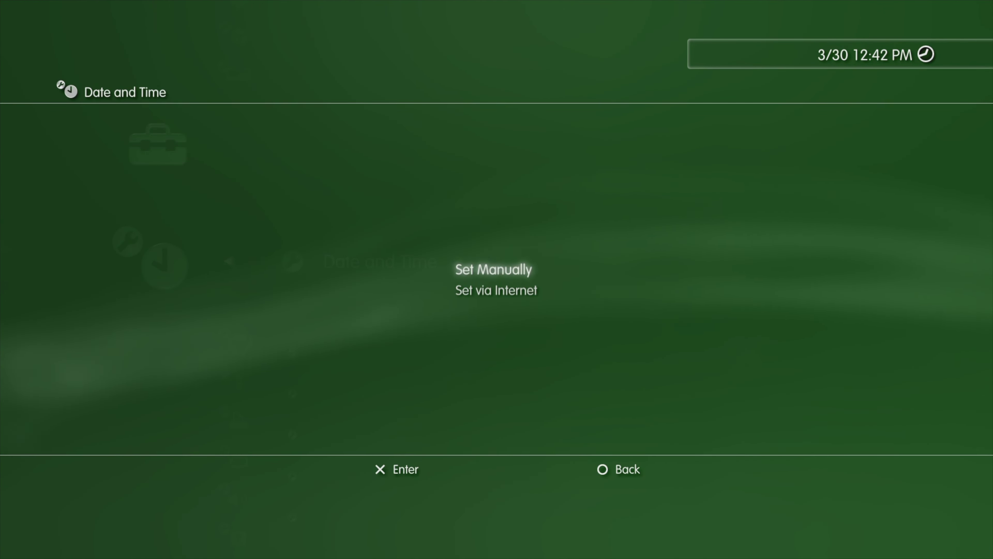
key("Down")
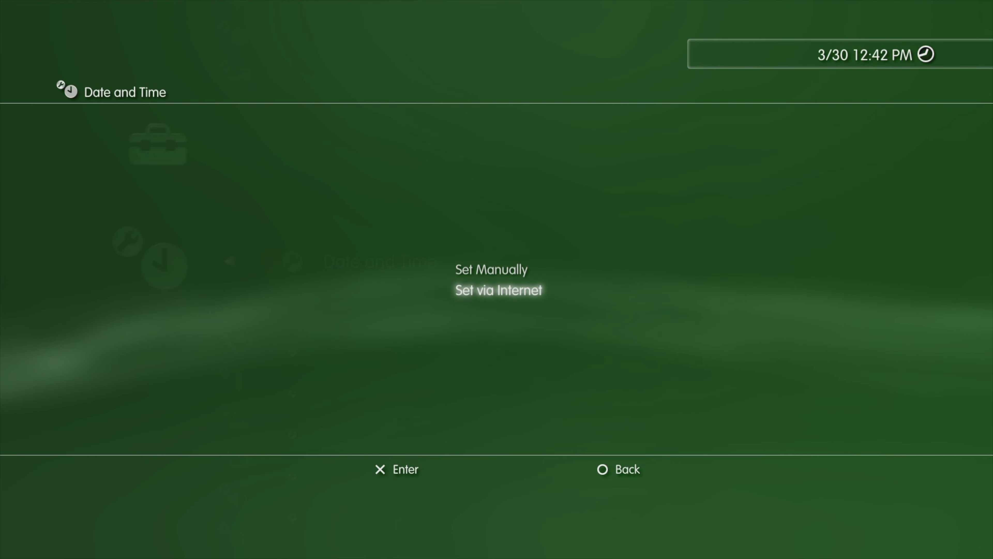
key("Return")
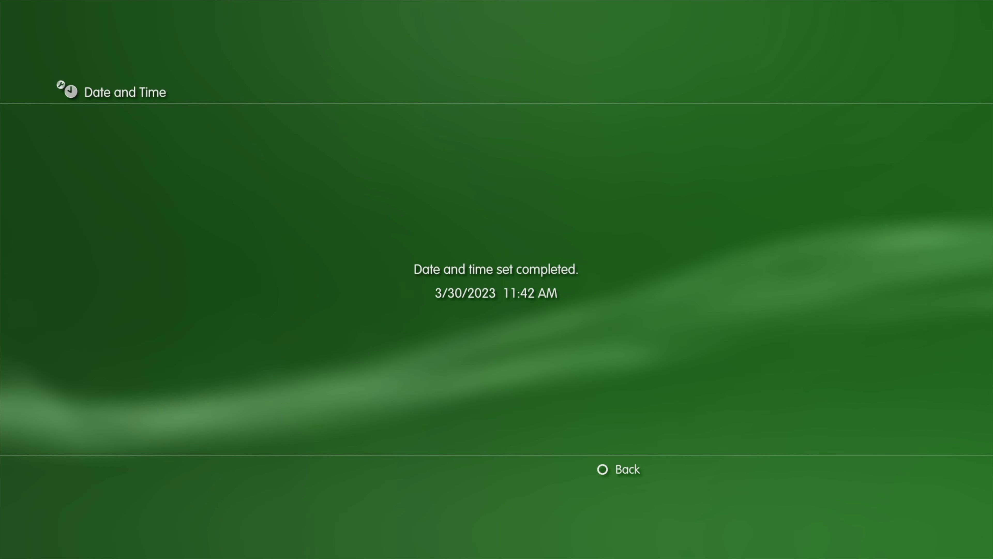
key("Escape")
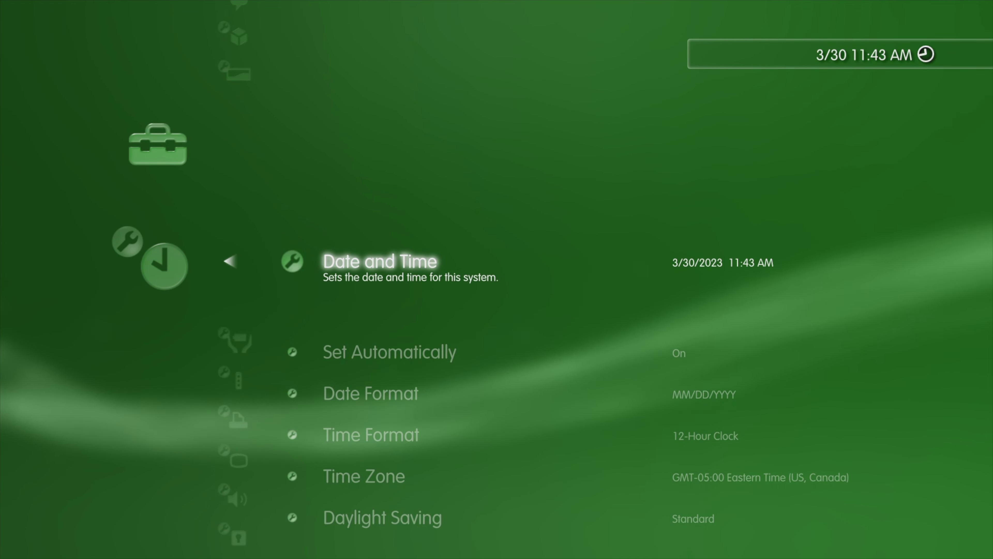
- Set the Set Automatically option for the date and time to On
key("Down")
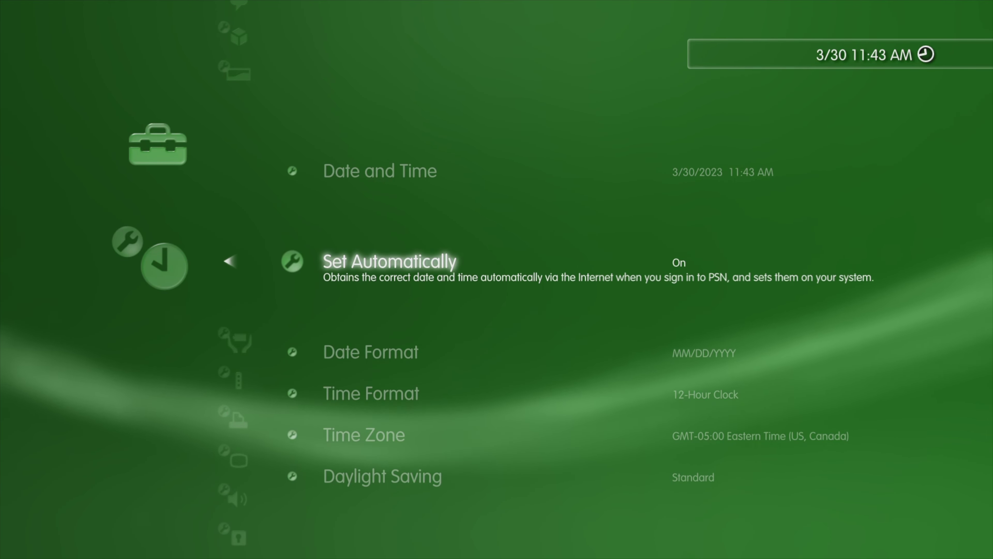
key("Return")
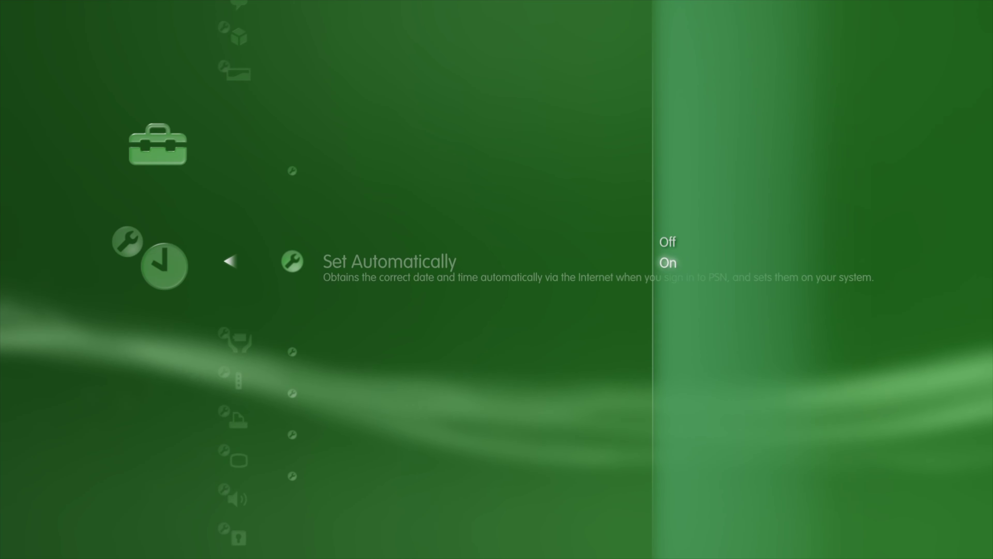
key("Return")
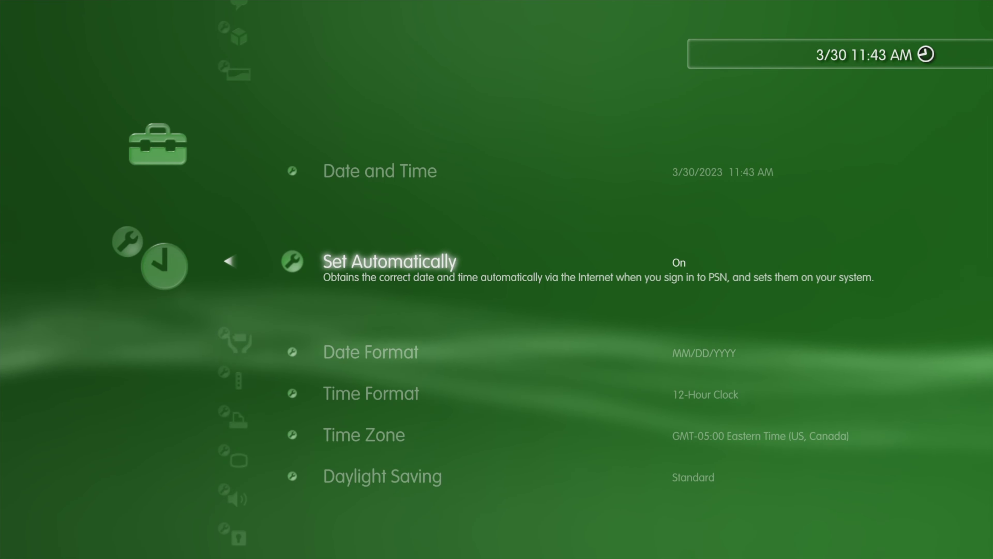
- Switch the Daylight Saving setting to Daylight Saving and leave Date and Time Settings
key("Down")
key("Down")
key("Down")
key("Down")
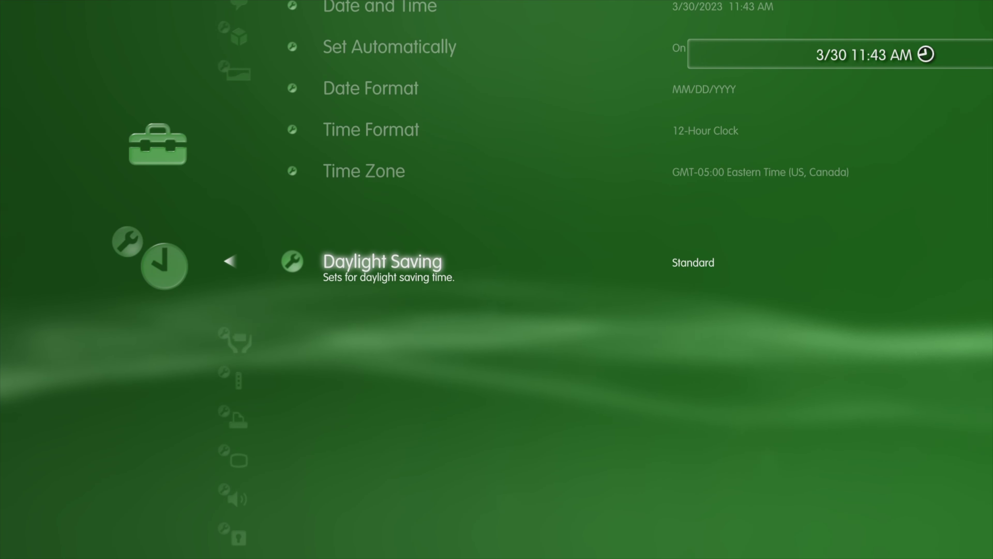
key("Return")
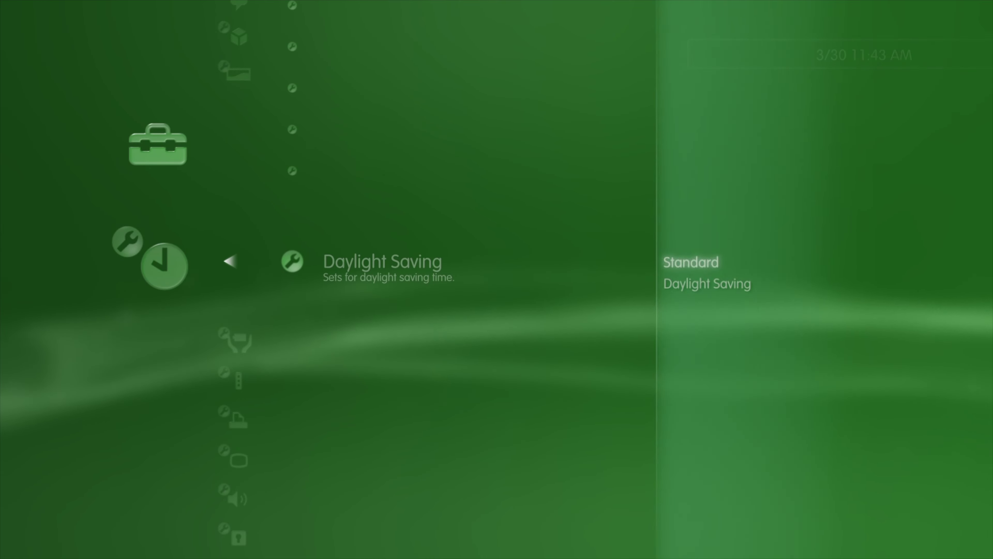
key("Down")
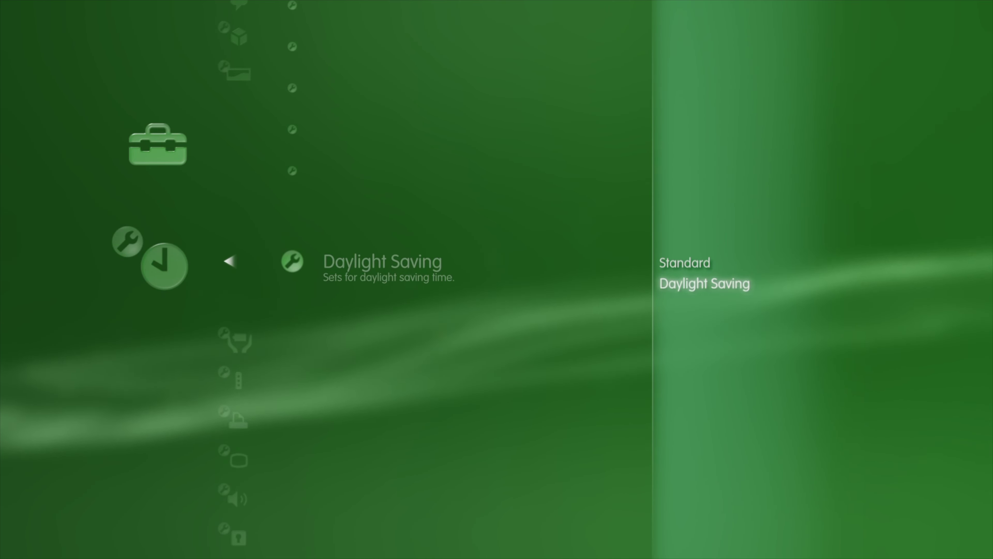
key("Return")
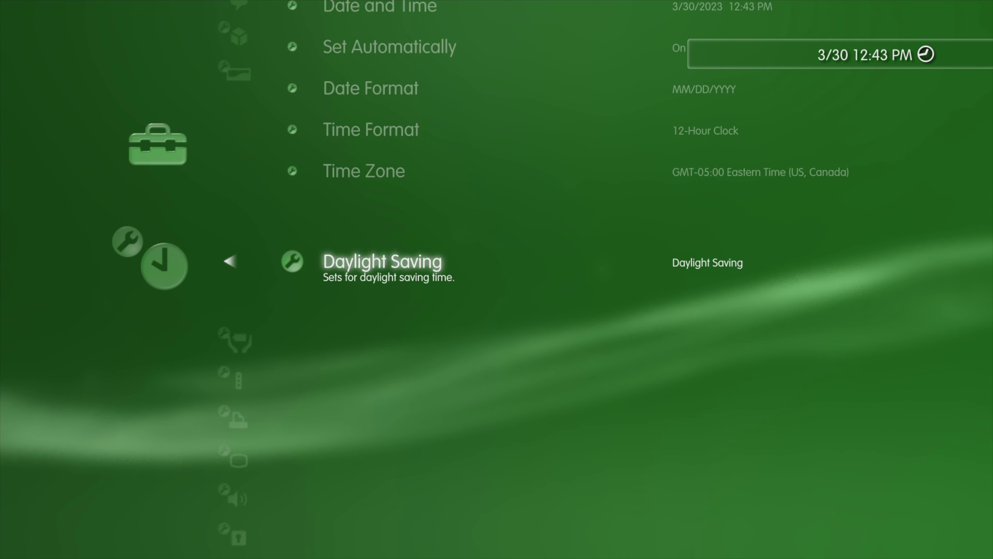
key("Up")
key("Up")
key("Up")
key("Up")
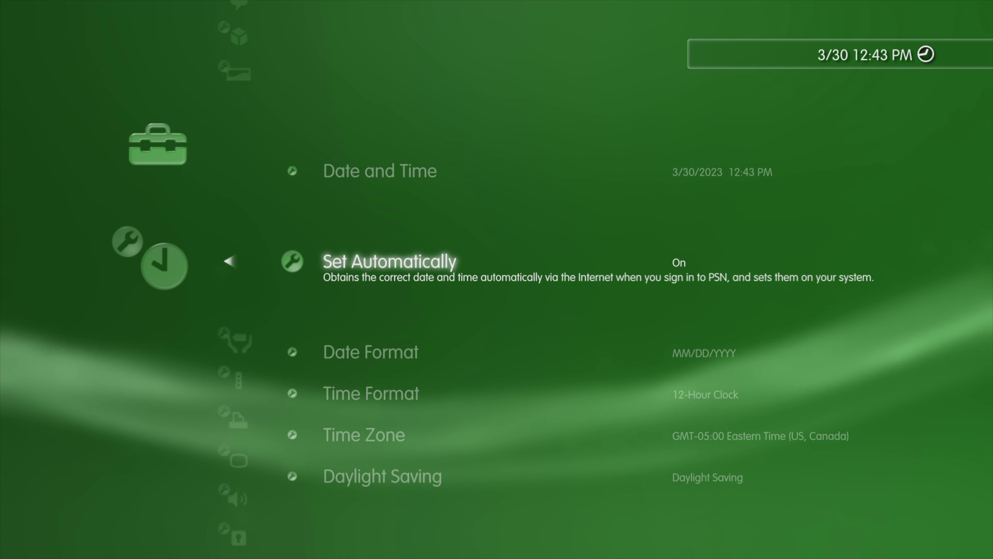
key("Up")
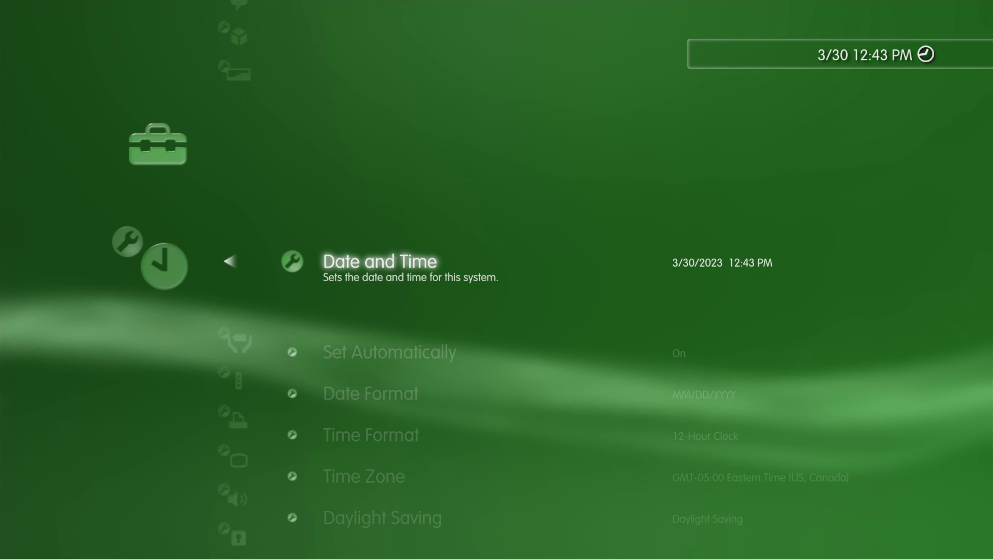
key("Left")
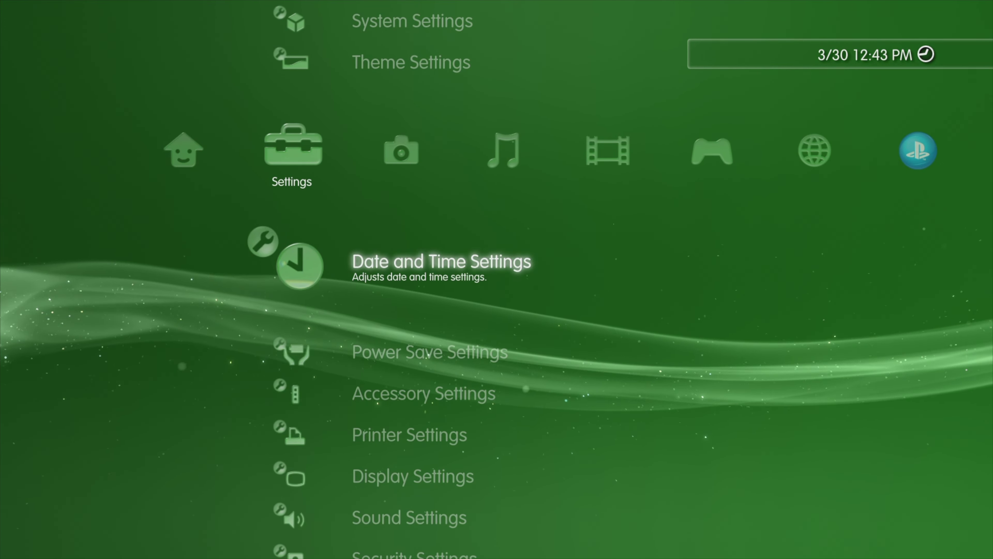
- Open the Internet Browser and set its cookies option to Allow
key("Right")
key("Right")
key("Right")
key("Right")
key("Right")
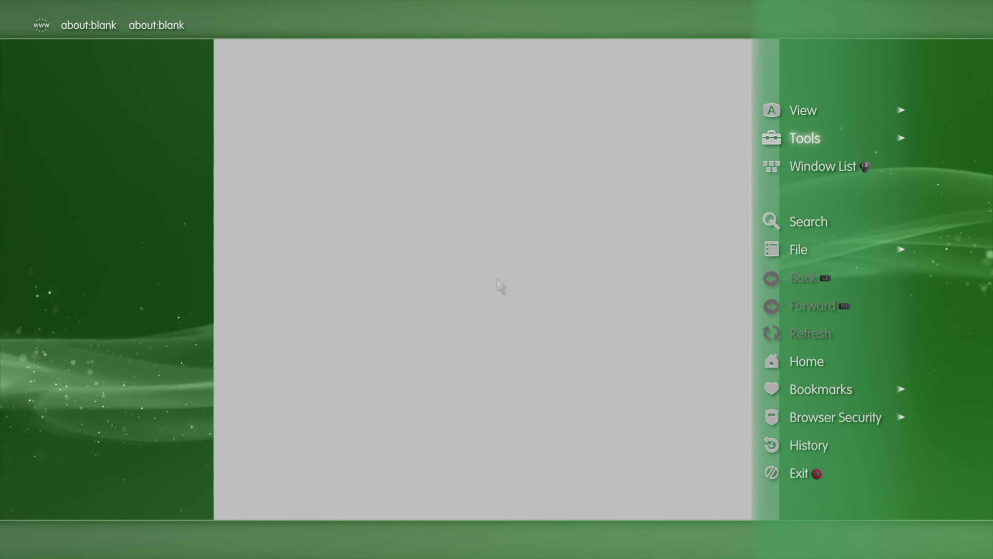
key("Right")
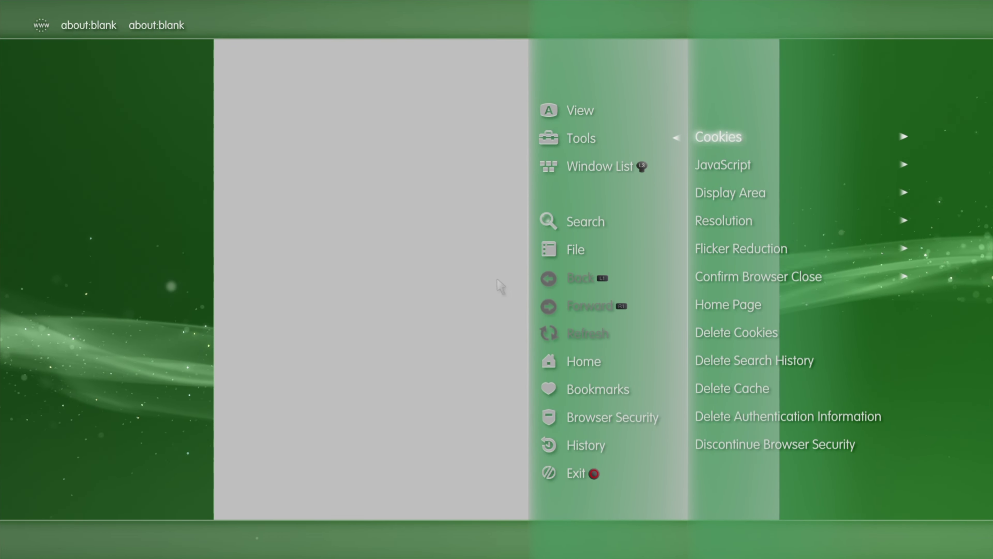
key("Right")
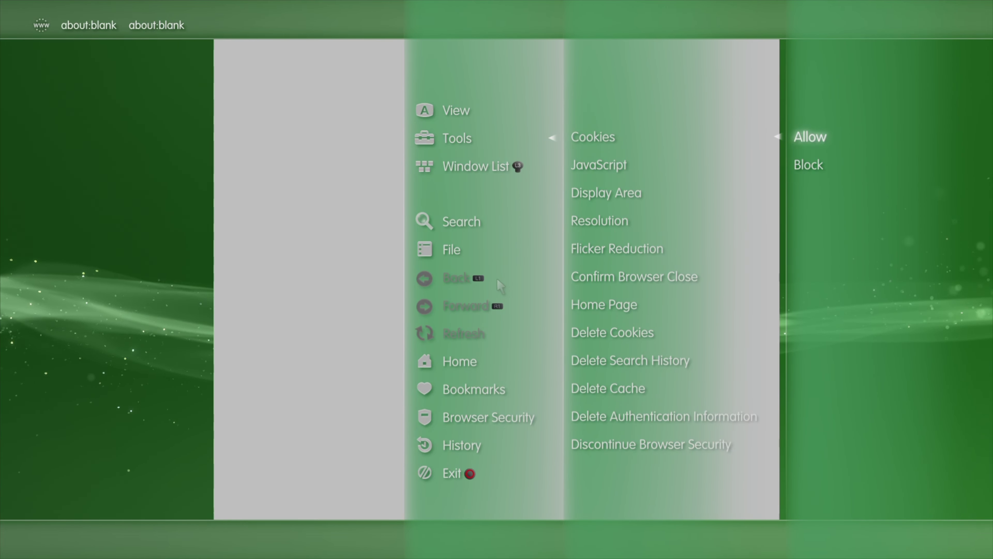
key("Return")
- Set JavaScript to On in the browser tools
key("Menu")
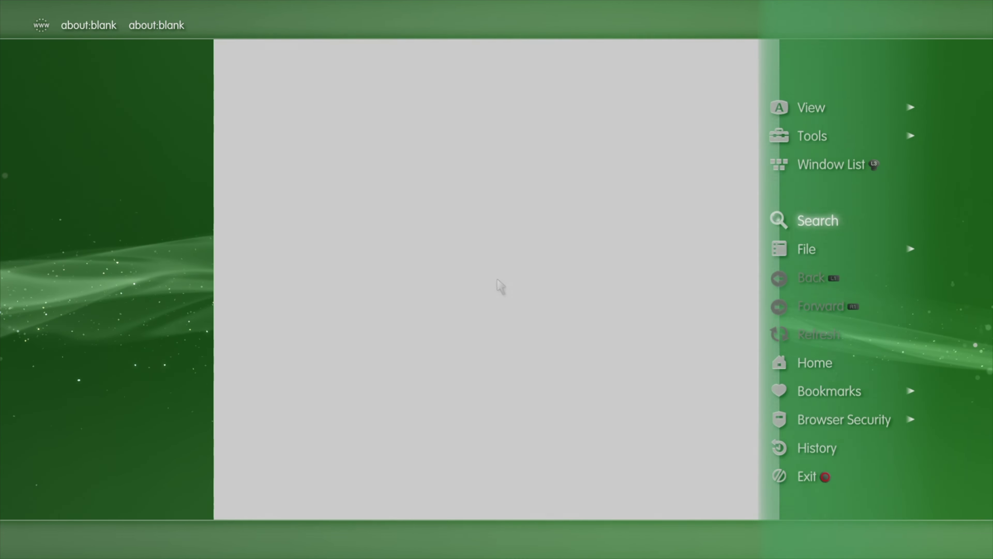
key("Right")
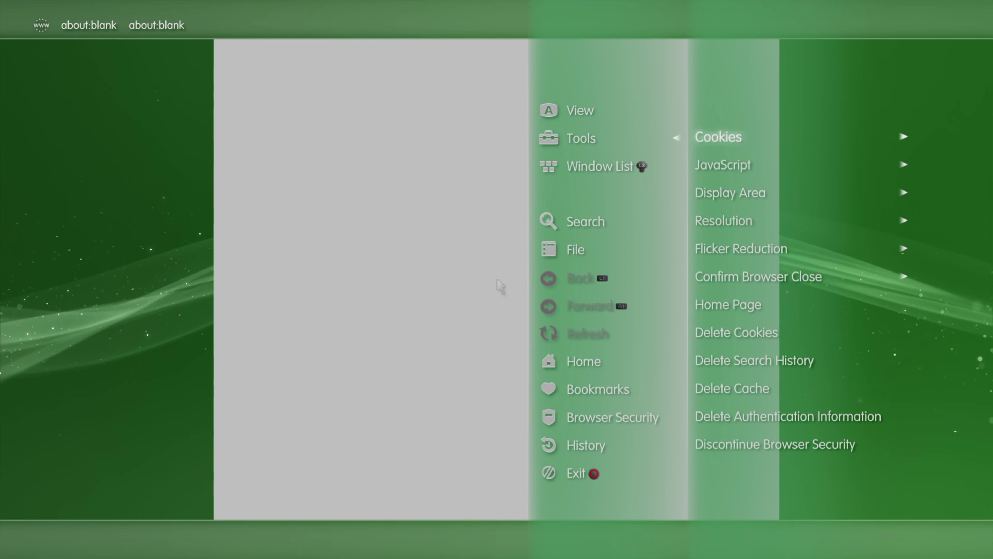
key("Right")
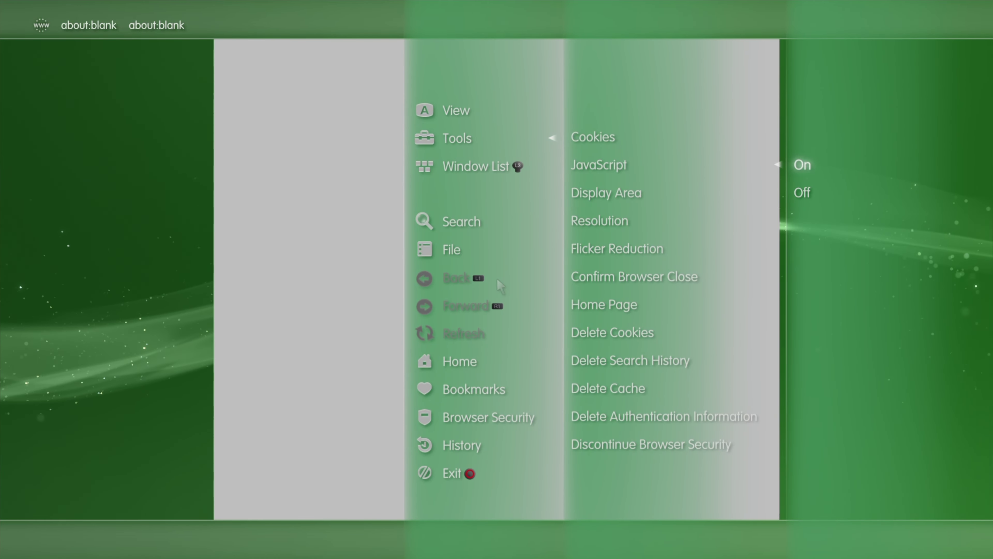
key("Return")
key("Menu")
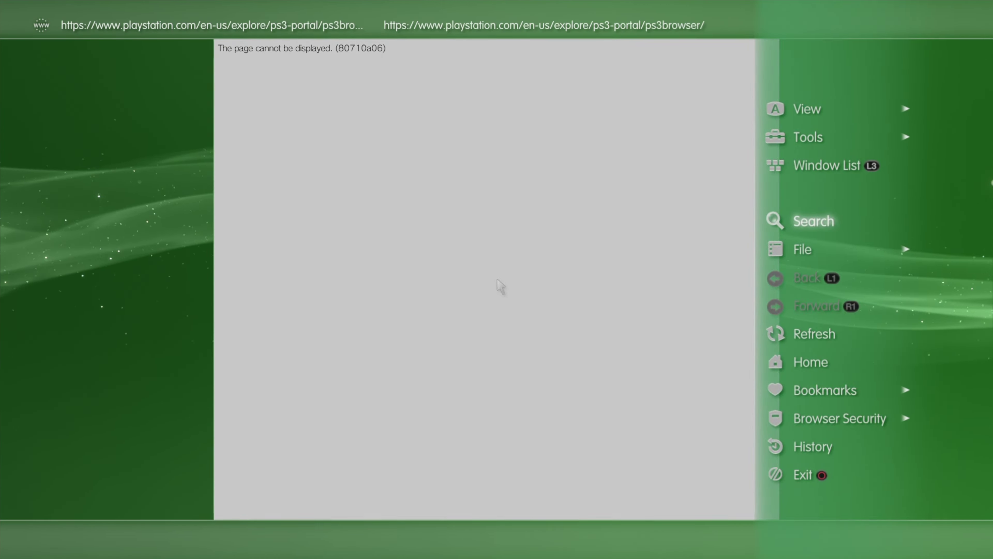
- Set the browser's home page to a blank page and confirm the change
key("Right")
key("Down")
key("Down")
key("Down")
key("Down")
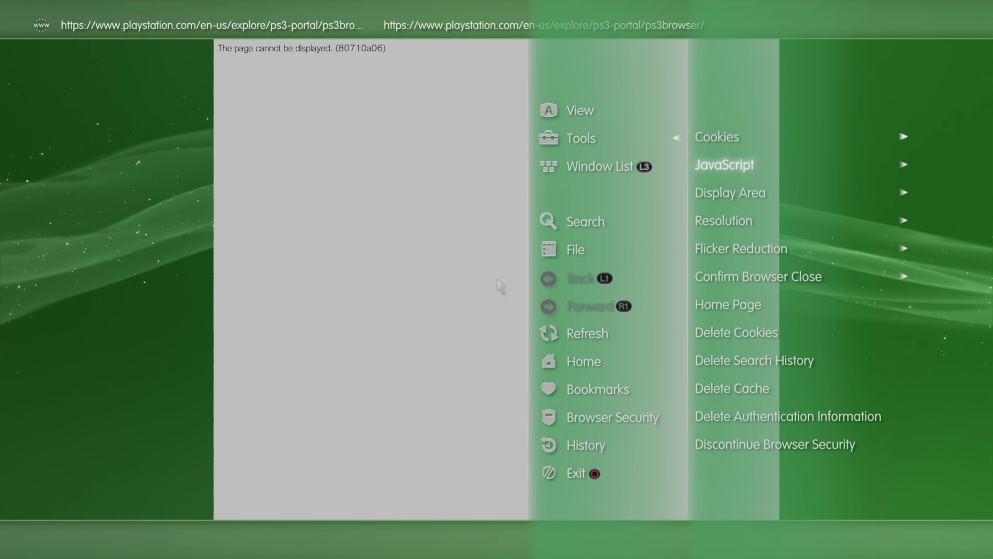
key("Down")
key("Down")
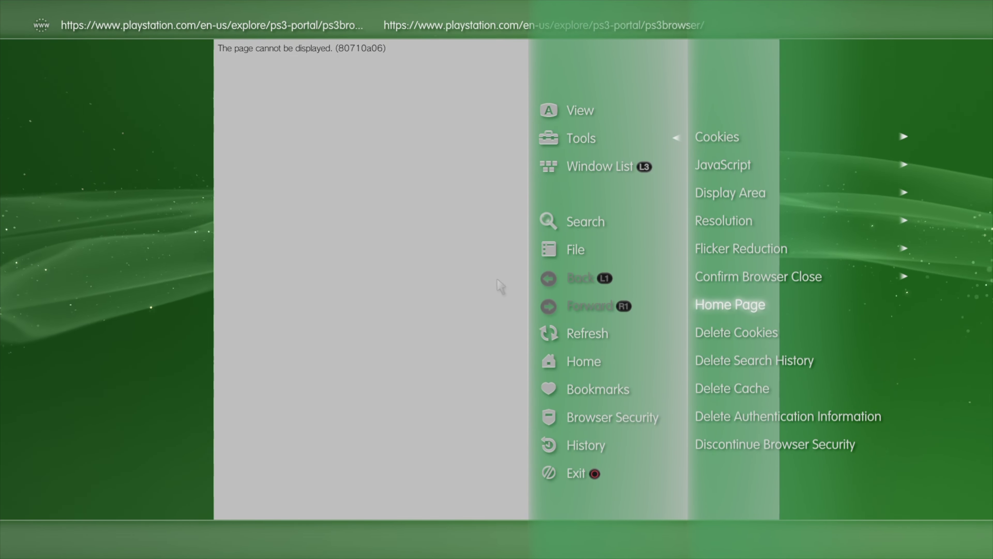
key("Return")
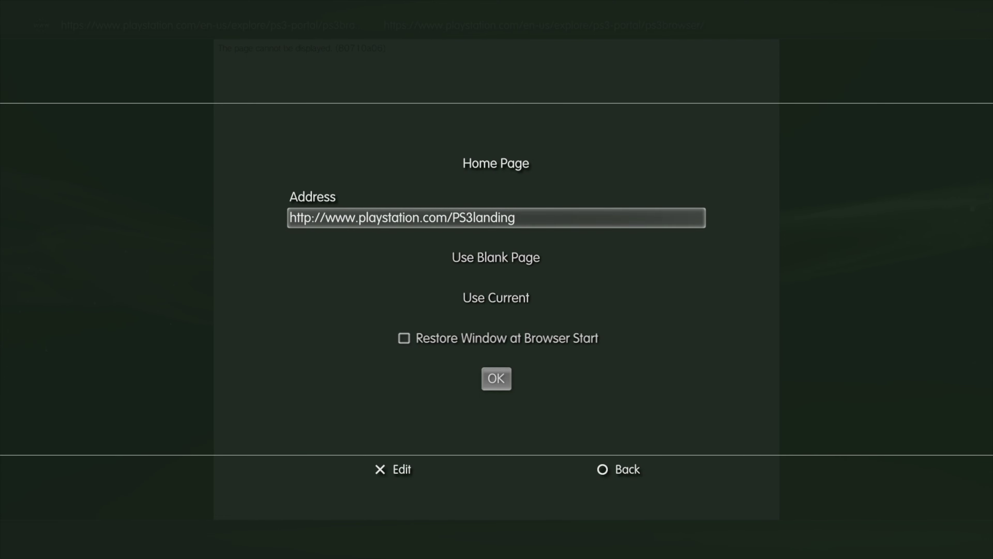
key("Down")
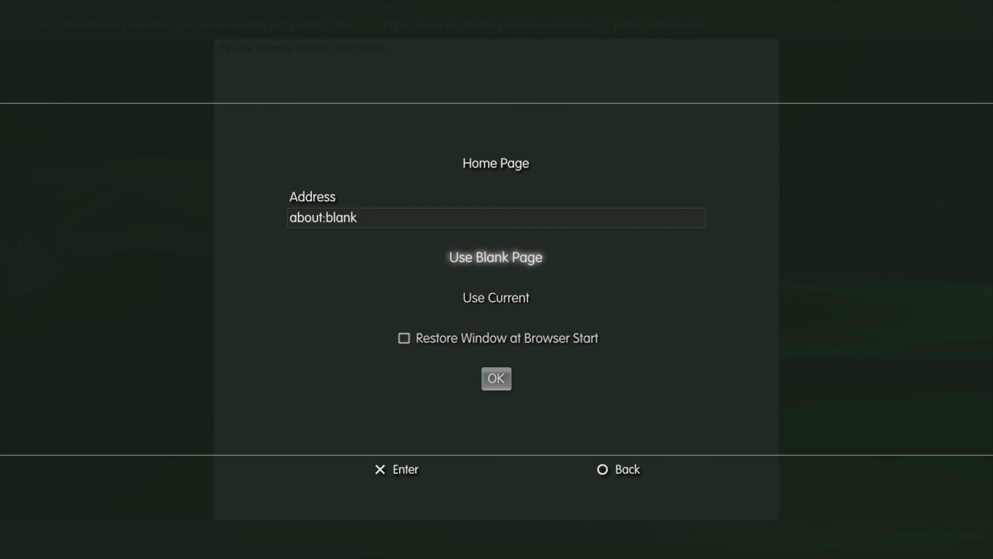
key("Down")
key("Down")
key("Return")
- Delete the browser's cookies through the browser tools and confirm the deletion
key("Menu")
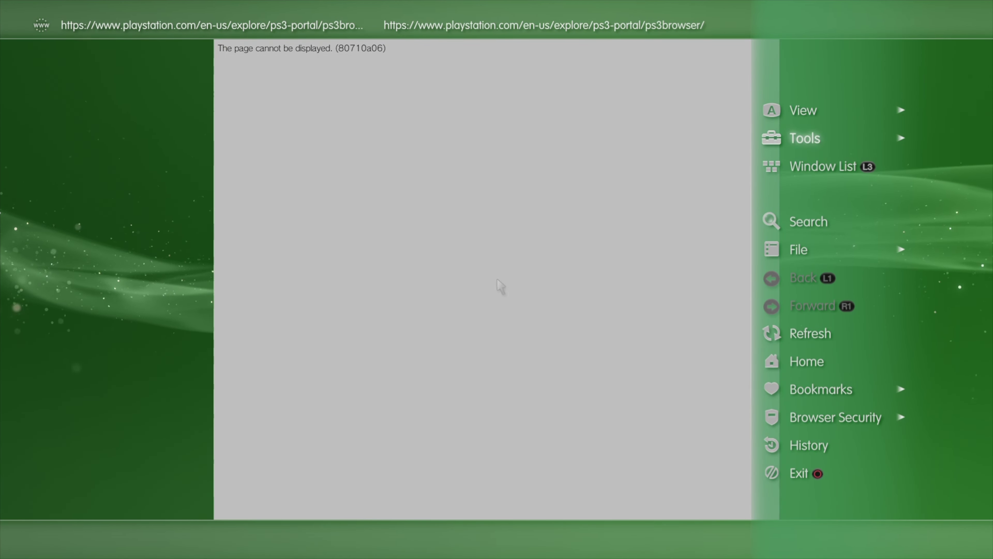
key("Right")
key("Down")
key("Down")
key("Down")
key("Down")
key("Down")
key("Down")
key("Down")
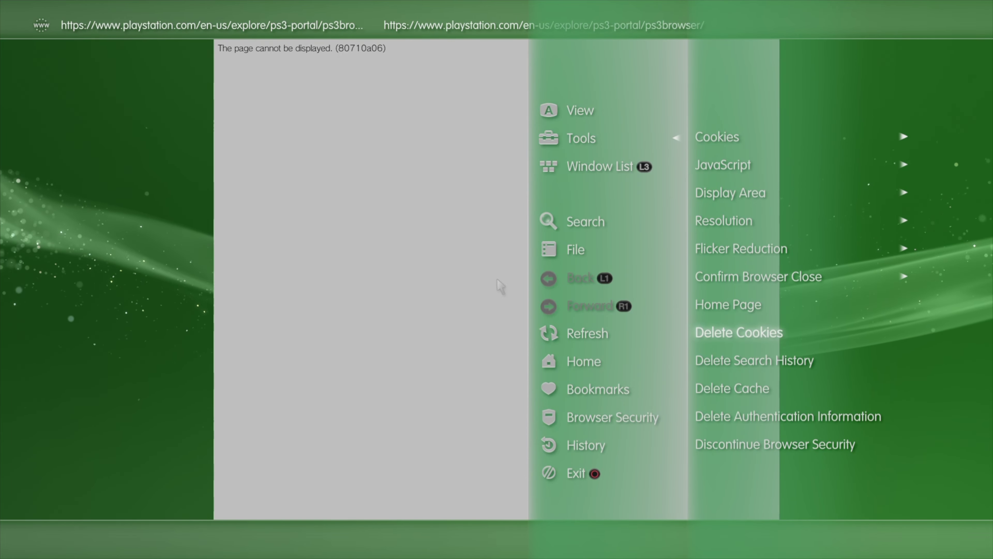
key("Return")
key("Return")
key("Return")
- Delete the browser's search history
key("Down")
key("Down")
key("Down")
key("Down")
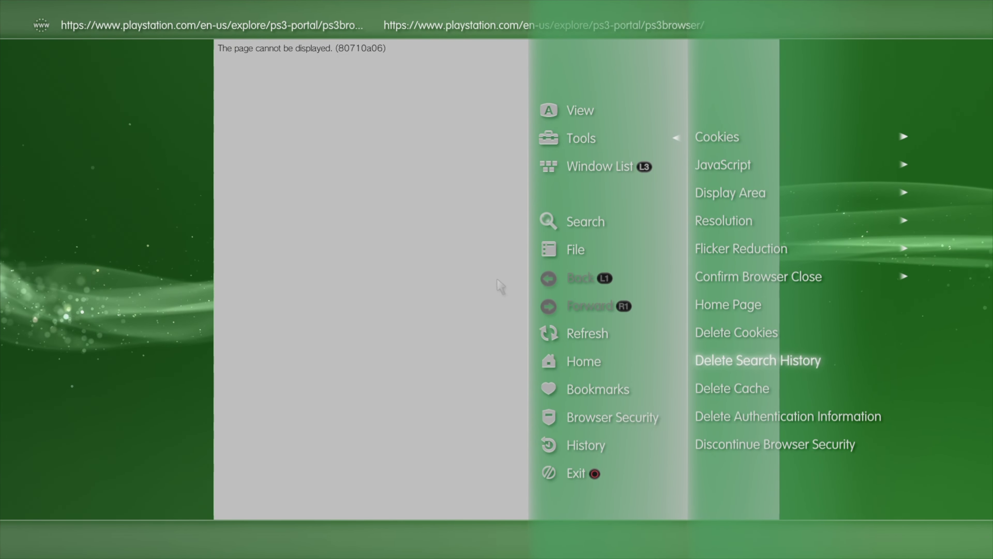
key("Return")
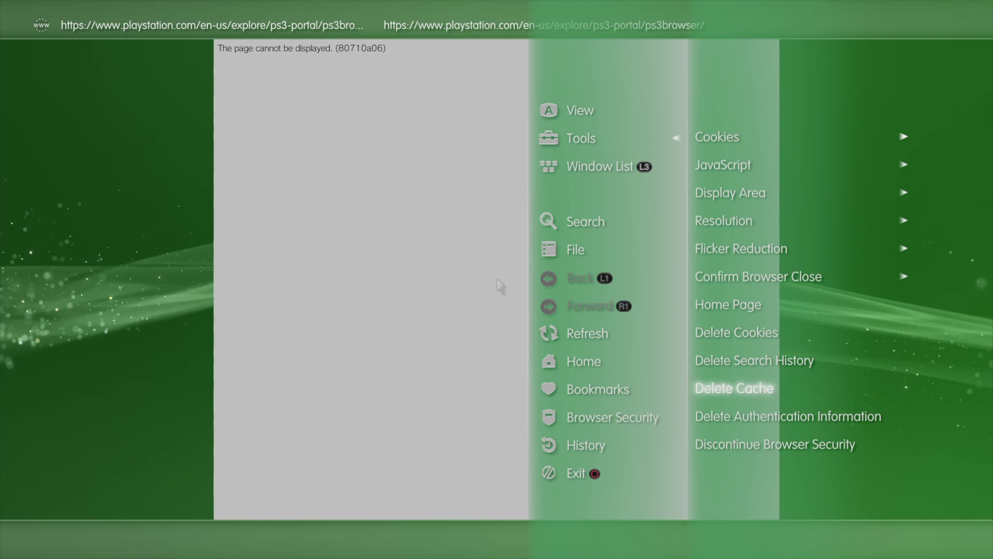
- Delete the browser's cache and its authentication information
key("Return")
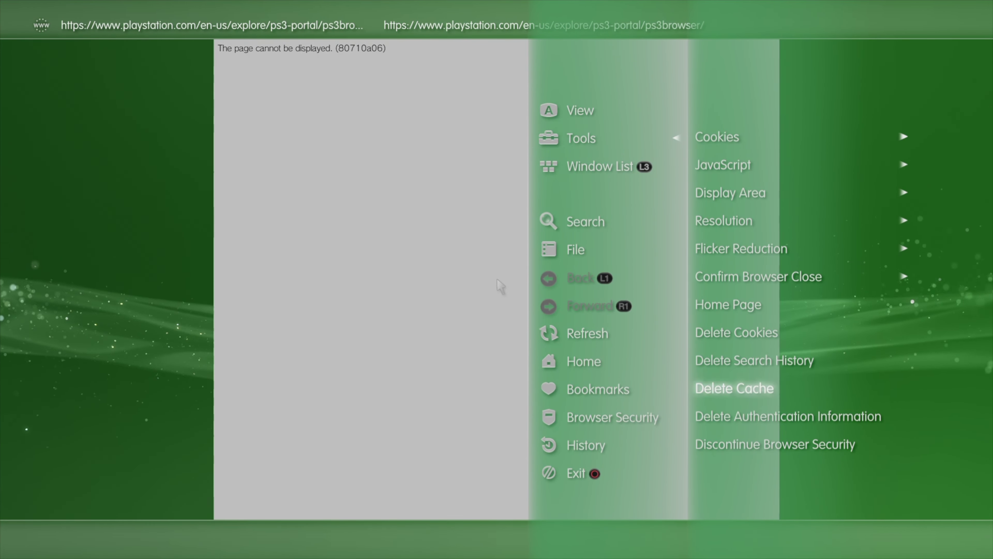
key("Down")
key("Return")
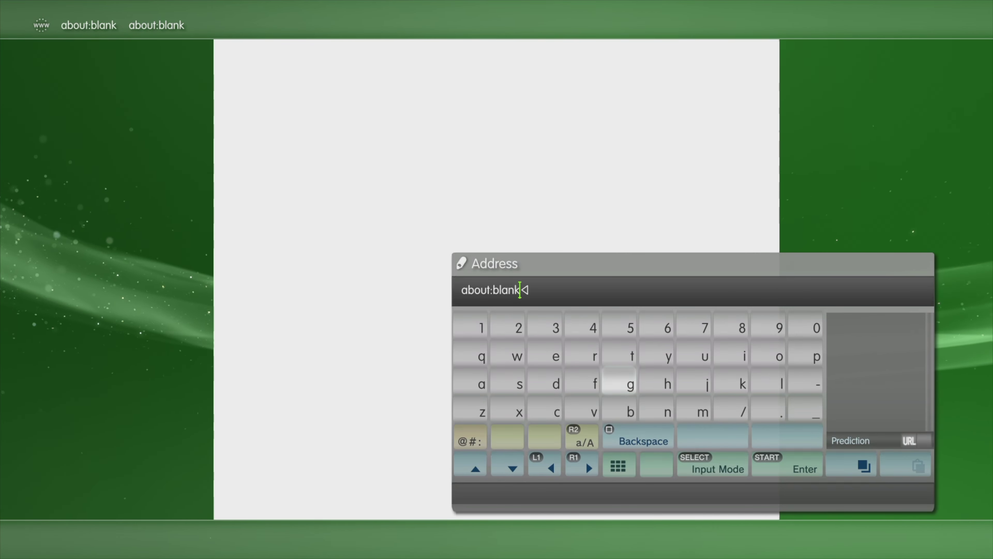
- Replace the blank page address with ps3toolset.com and load the site
key("BackSpace")
key("BackSpace")
key("BackSpace")
key("BackSpace")
key("BackSpace")
key("BackSpace")
key("BackSpace")
key("BackSpace")
key("BackSpace")
key("BackSpace")
key("BackSpace")
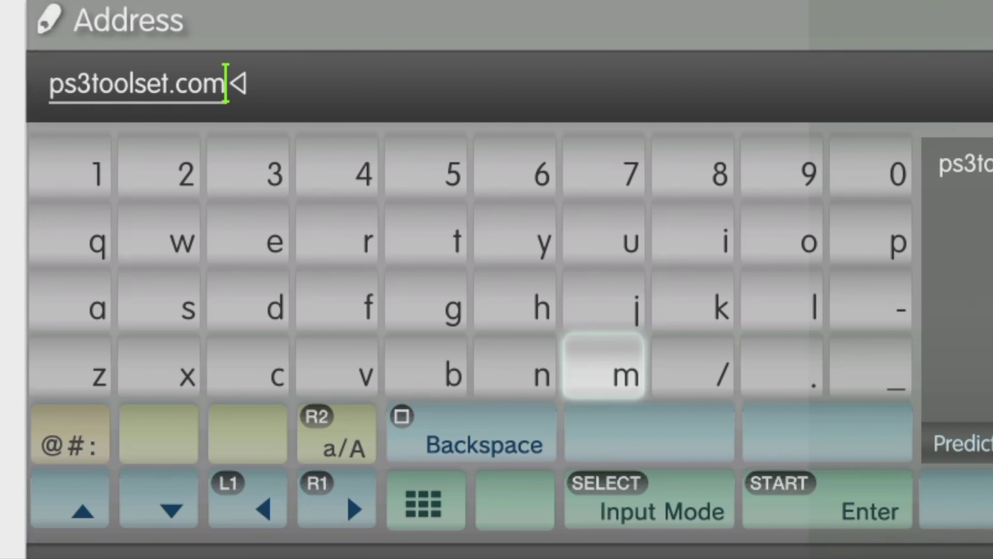
key("Return")
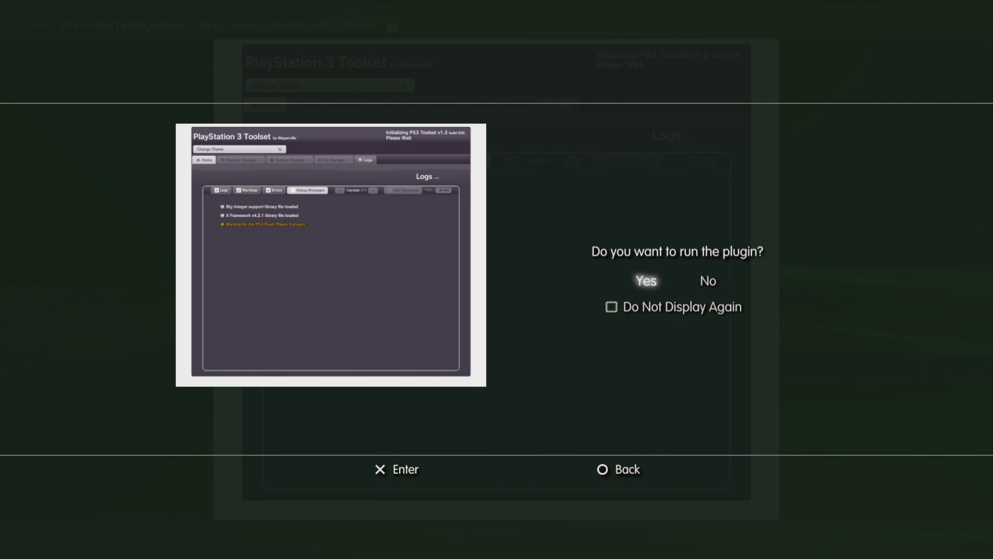
- Allow the plugin to run, dismiss the Maintenance Costs notice and open the toolset's System Manager
key("Return")
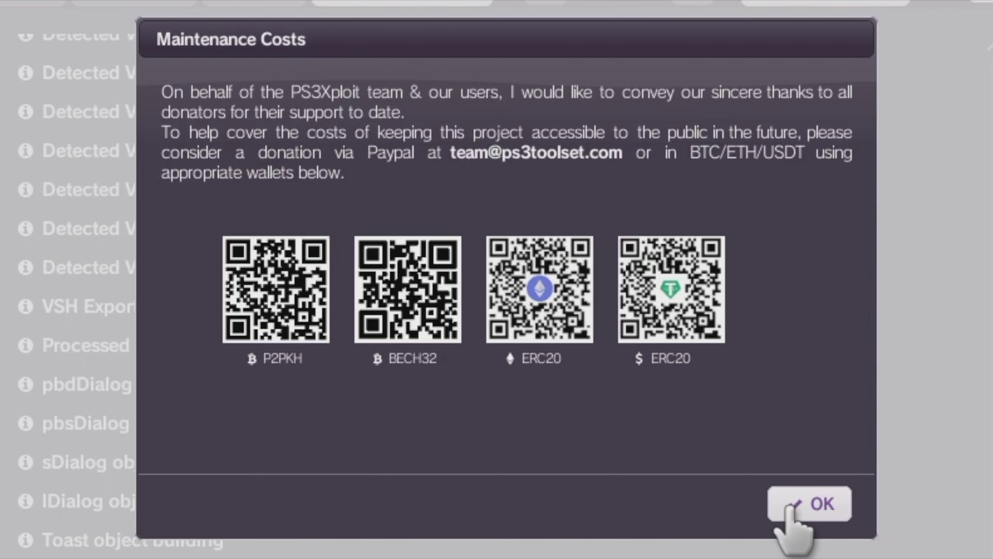
left_click(791, 505)
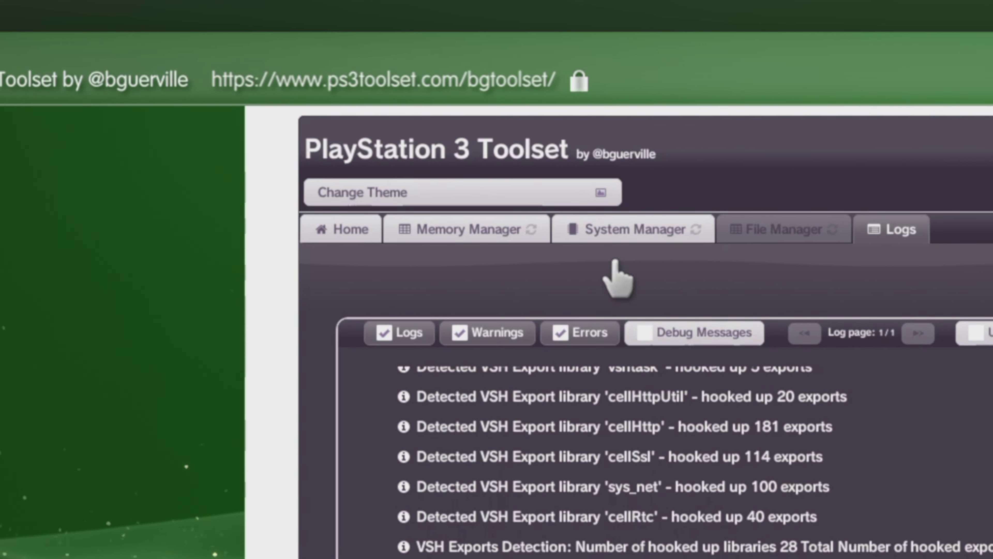
left_click(618, 237)
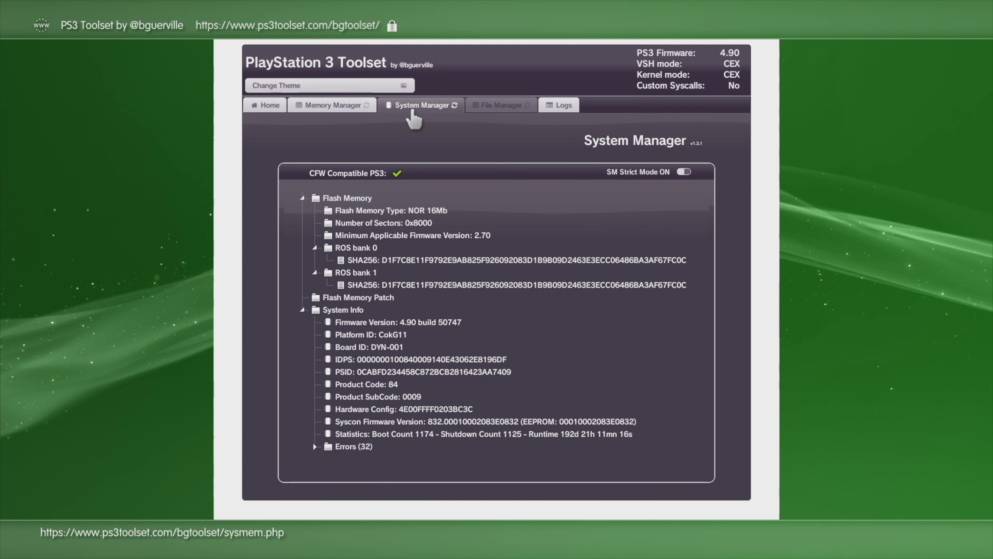
- Add the PS3 Toolset page to the browser bookmarks and return to the page
key("ctrl+d")
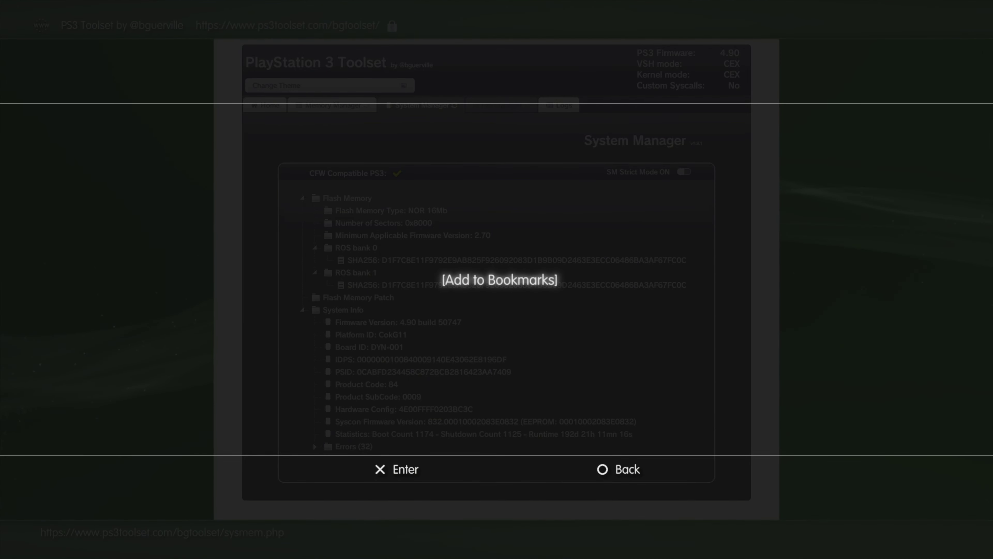
key("Return")
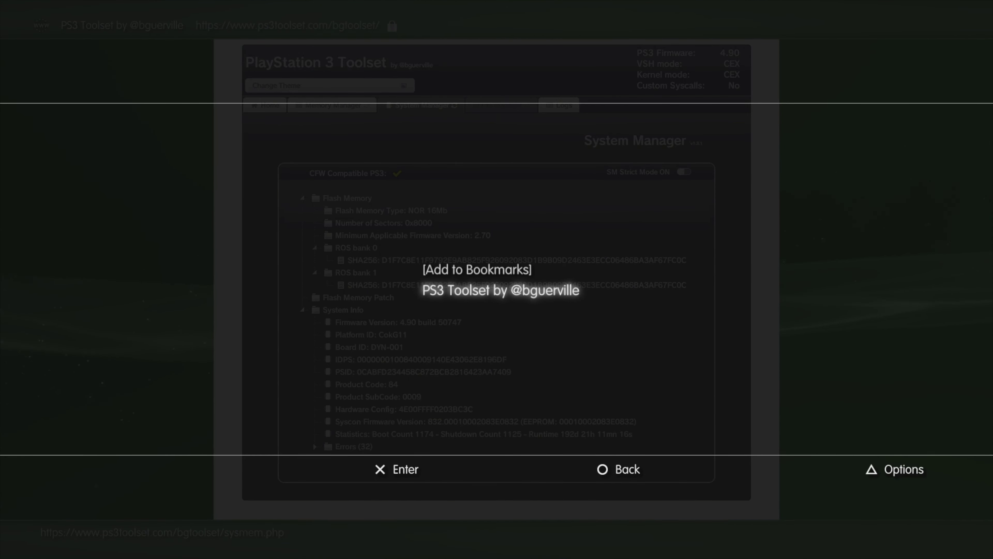
key("Escape")
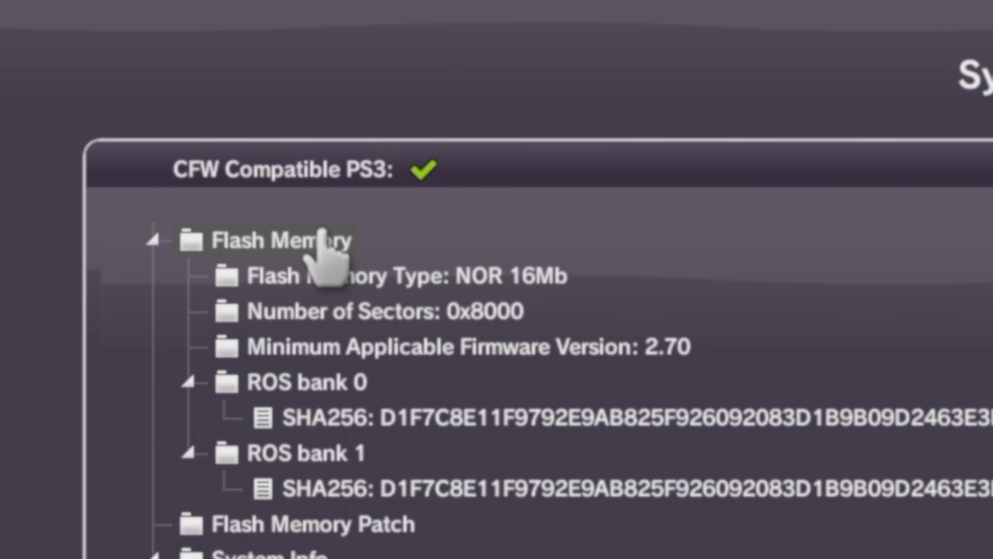
- Save a flash memory backup as dump.hex on /dev_usb000
left_click(323, 233)
right_click(194, 237)
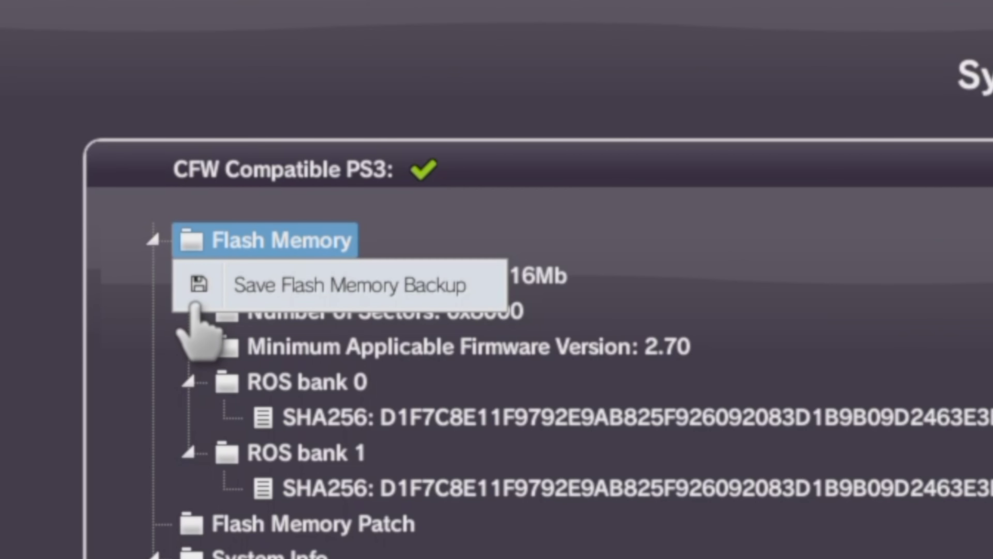
left_click(335, 302)
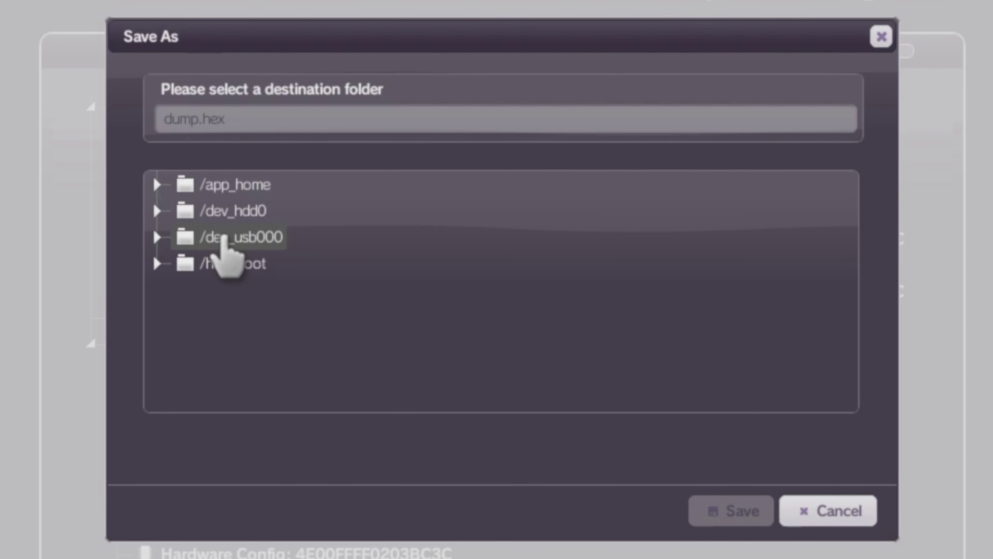
left_click(224, 237)
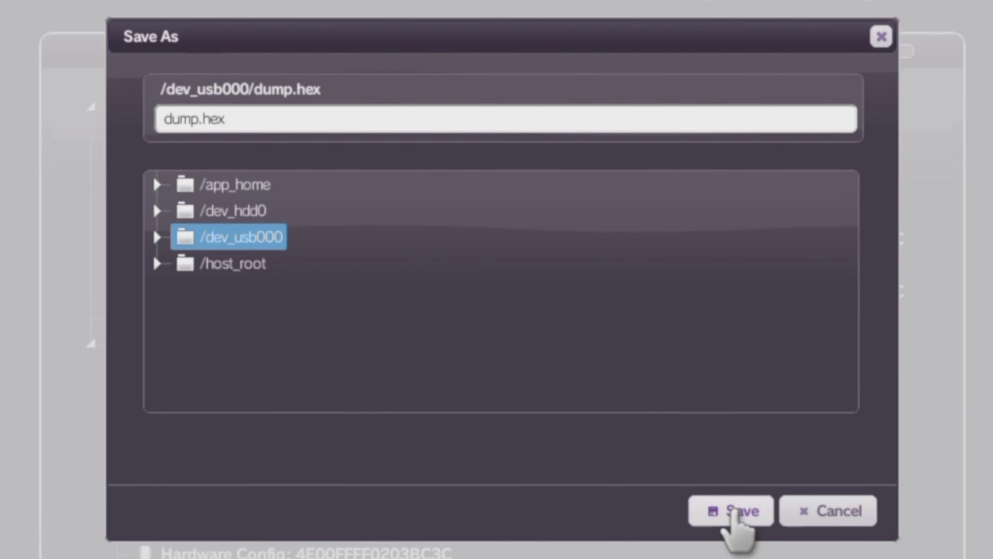
left_click(734, 510)
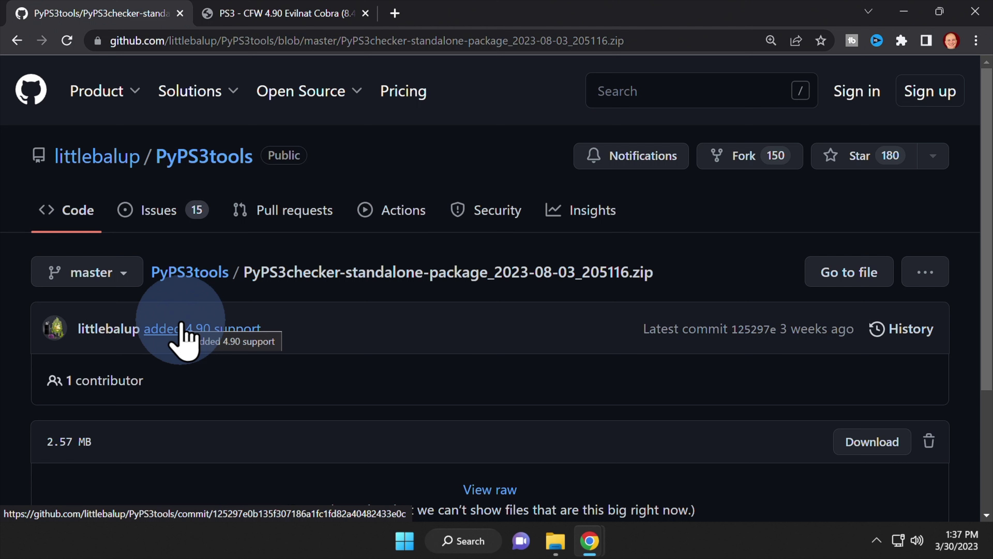
- In Chrome on the PC, download PyPS3checker-standalone-package_2023-08-03_205116.zip from the PyPS3tools GitHub page
left_click(857, 453)
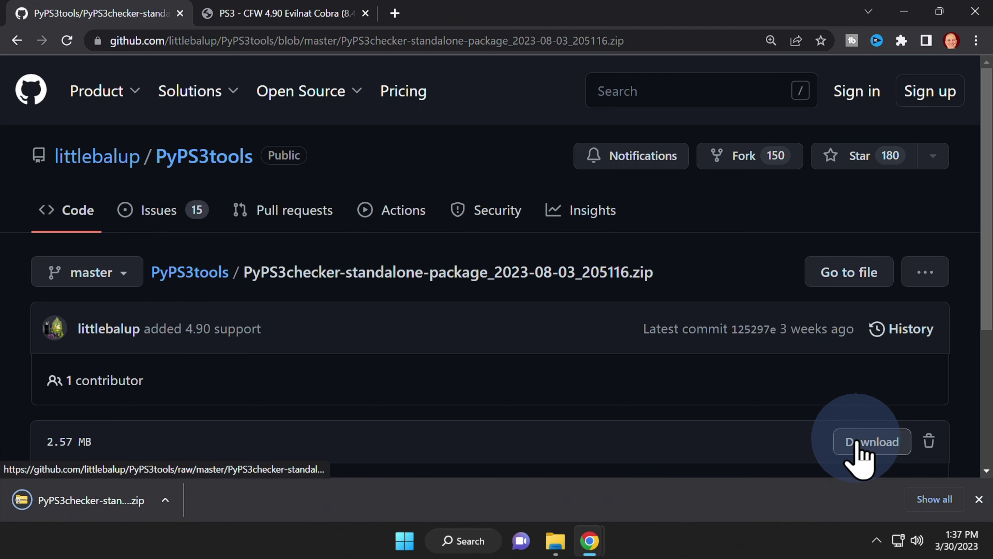
- Download the CFW Evilnat 4.90 Cobra 8.4 [PEX] [CEX] archive through its MEGA link in the PSX-Place thread
key("ctrl+Tab")
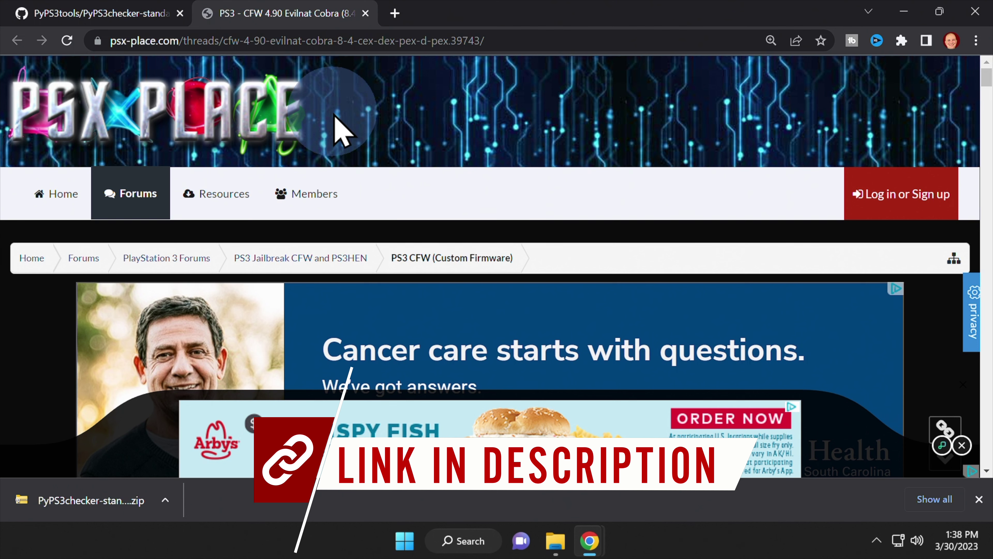
scroll(334, 114, "down", 3)
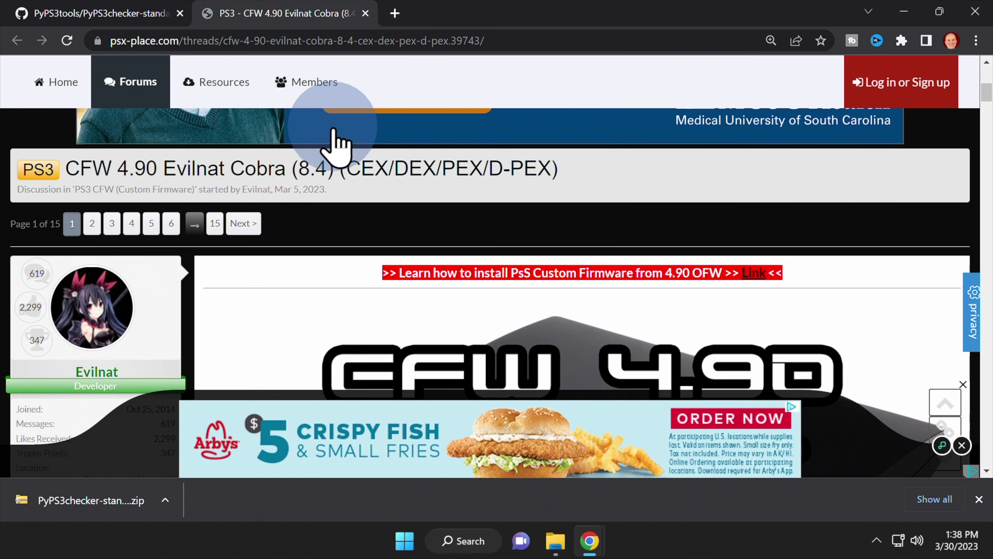
scroll(333, 132, "down", 15)
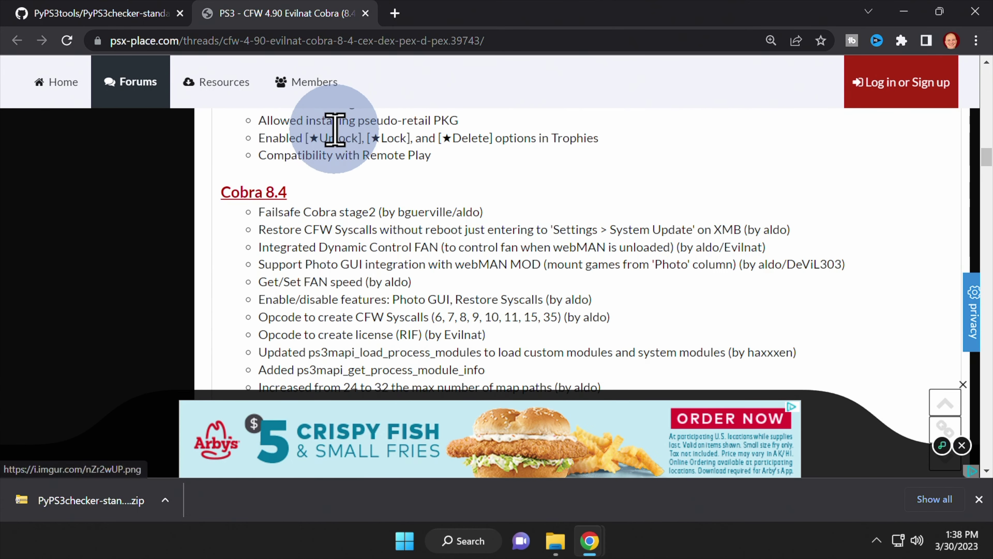
scroll(334, 129, "down", 12)
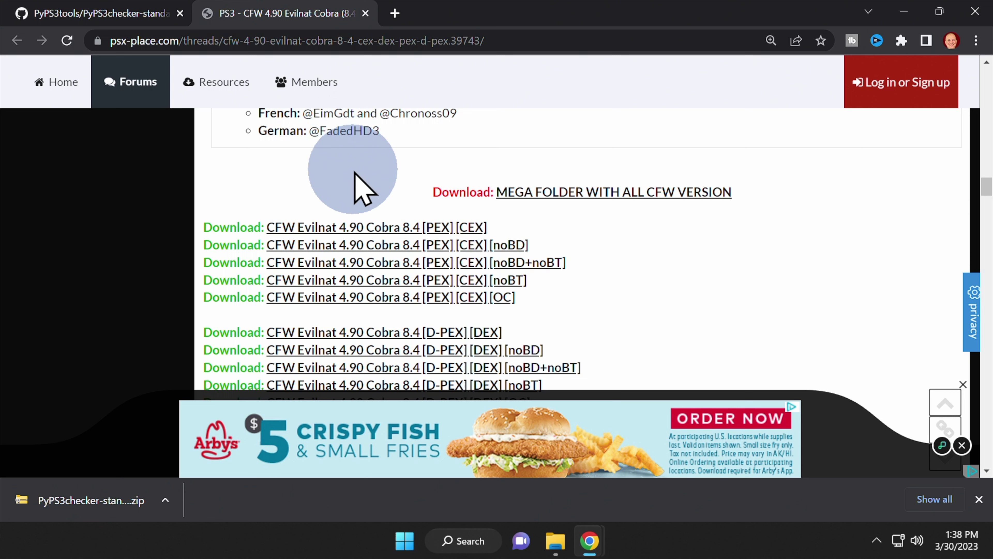
left_click(391, 226)
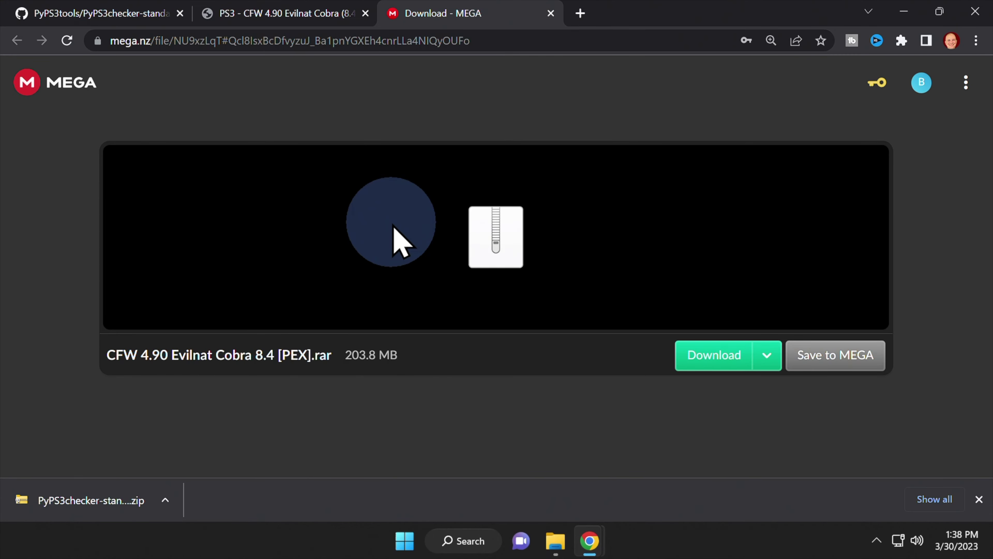
left_click(731, 360)
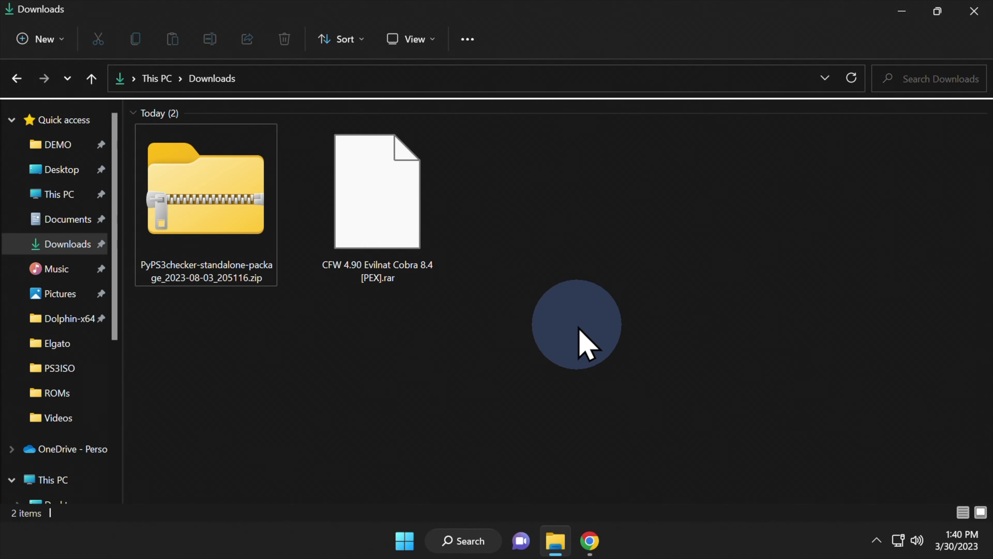
- In File Explorer, extract the PyPS3checker zip to its default folder in Downloads and delete the original zip
left_click(182, 208)
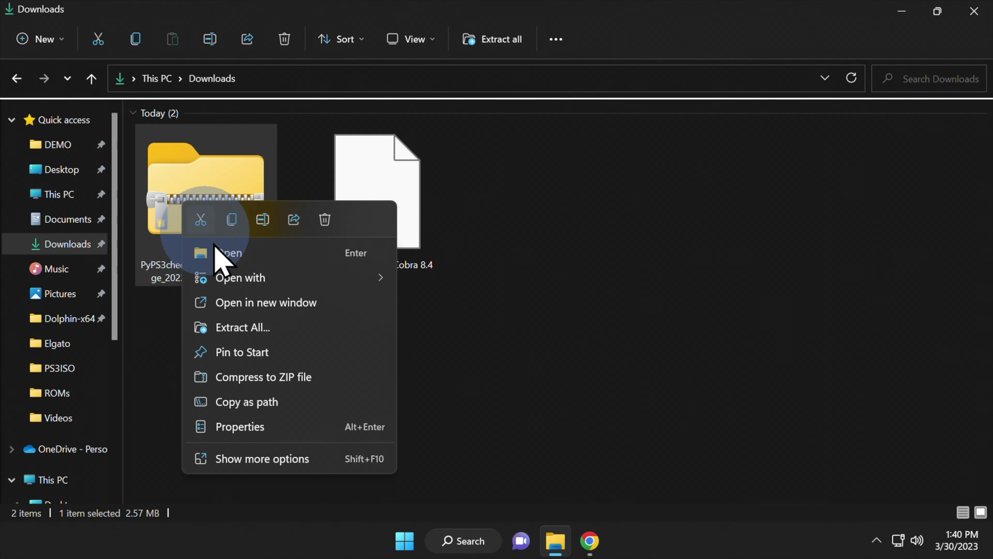
left_click(261, 328)
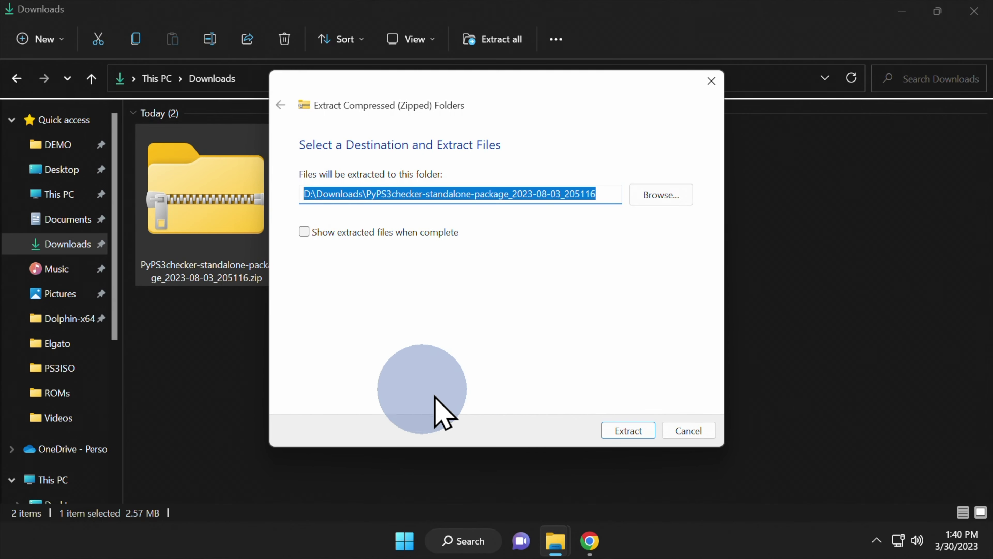
left_click(620, 433)
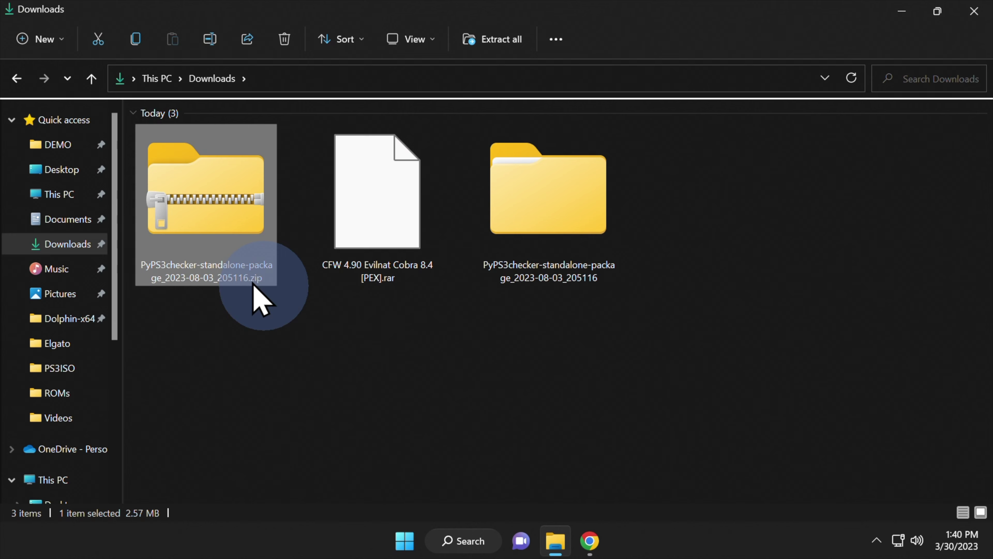
right_click(214, 188)
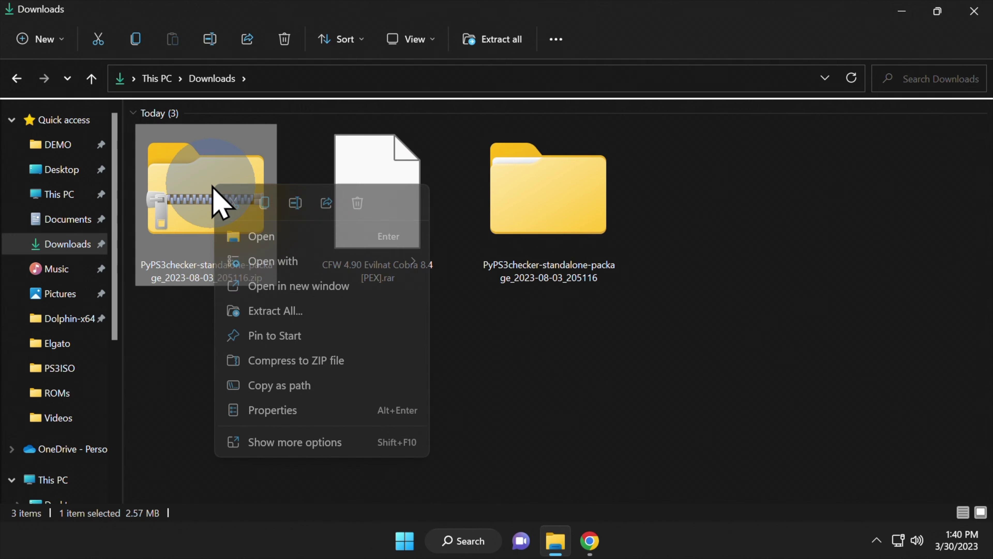
left_click(358, 203)
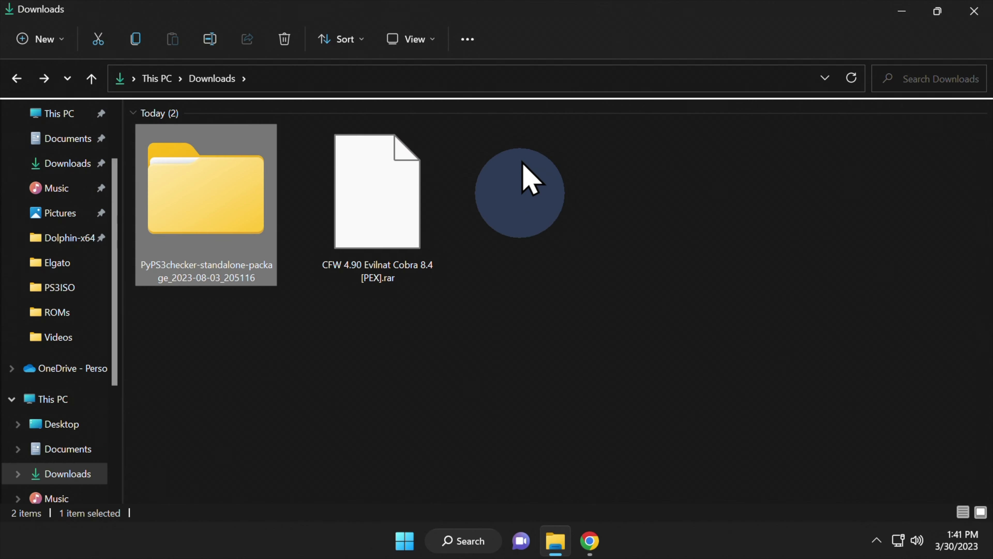
- Arrange the Downloads and USB Drive (G:) windows side by side and copy dump.hex into the extracted PyPS3checker folder
left_click_drag(517, 27, 4, 135)
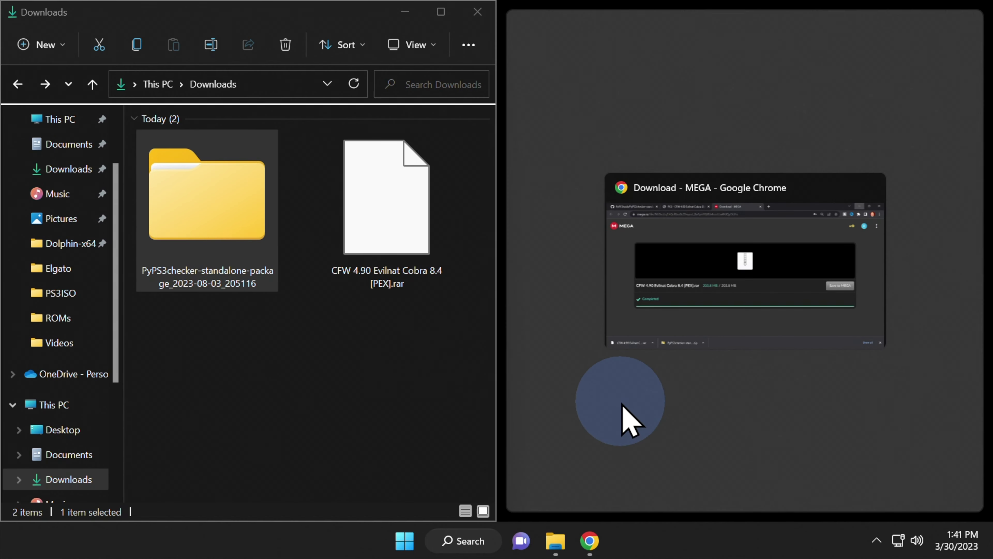
left_click(623, 417)
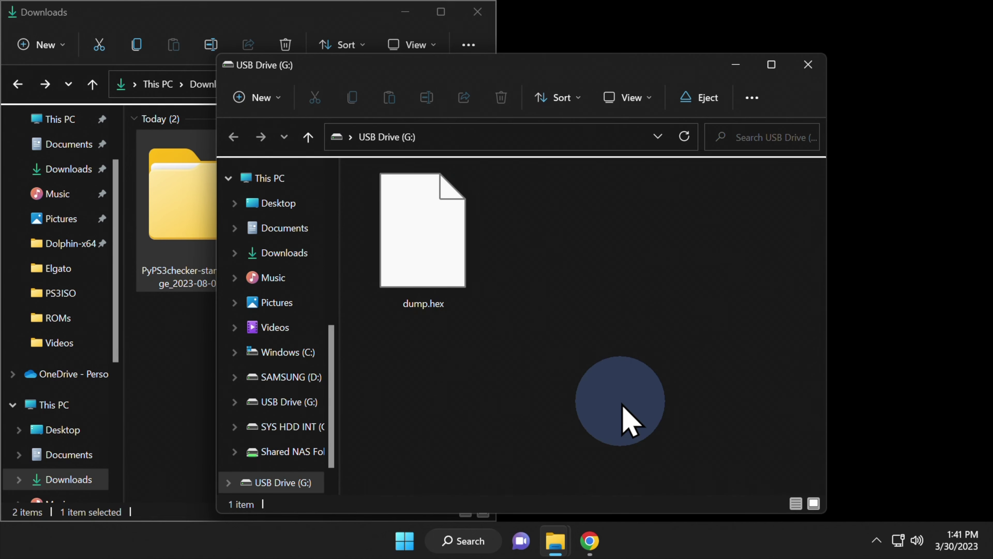
left_click_drag(471, 67, 981, 175)
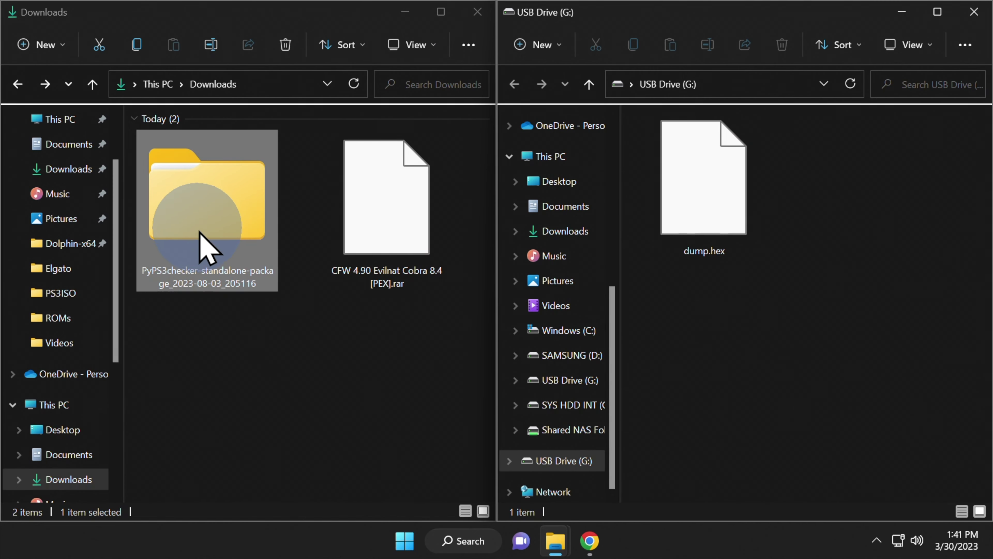
double_click(222, 207)
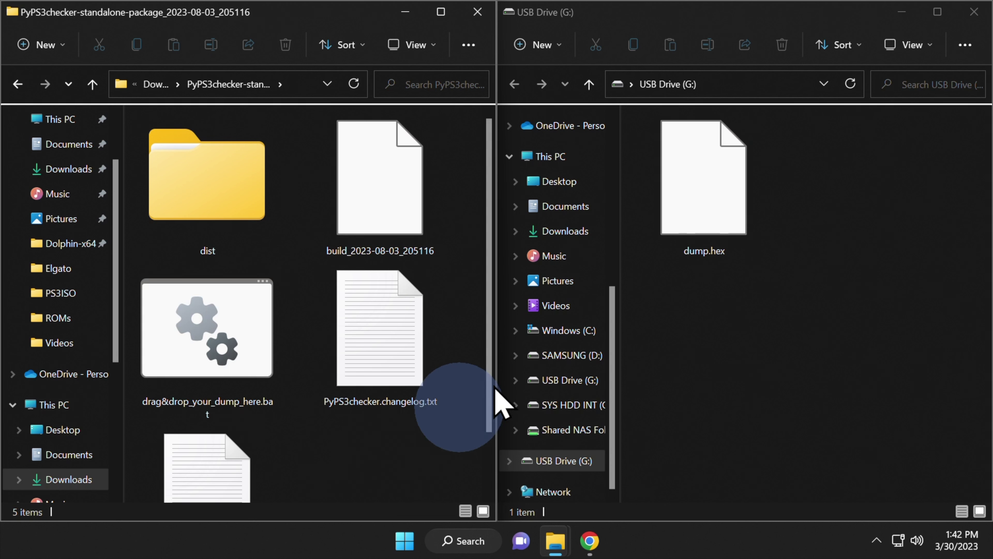
left_click_drag(695, 227, 388, 484)
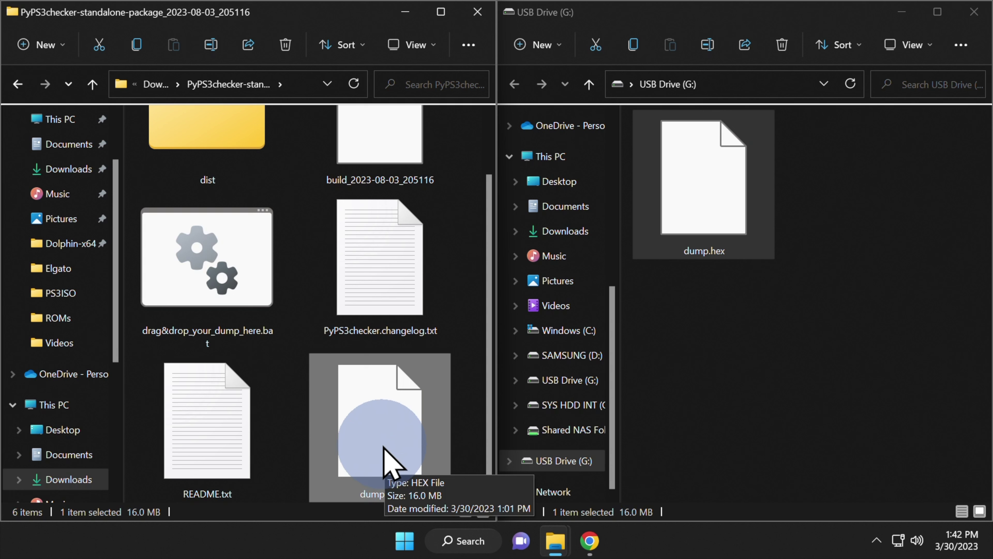
- Run the PyPS3checker batch file on the copied dump.hex, examine the danger and warning counts, and close the checker
left_click_drag(384, 448, 211, 269)
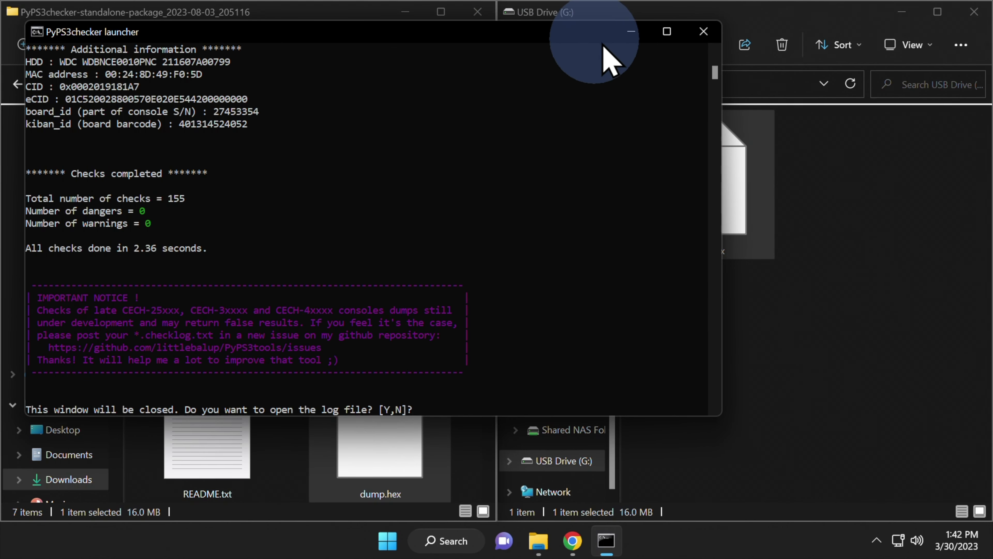
key("super+Up")
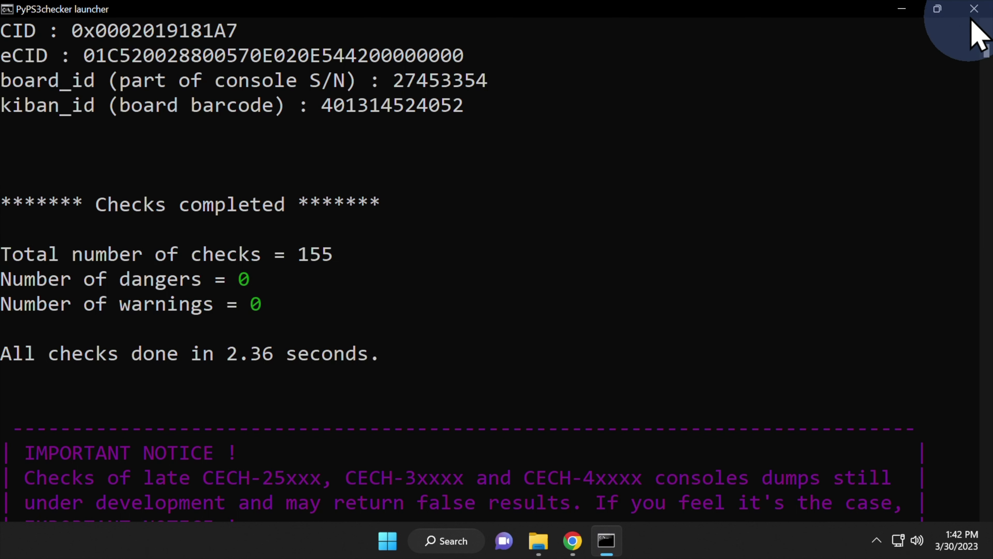
left_click(974, 9)
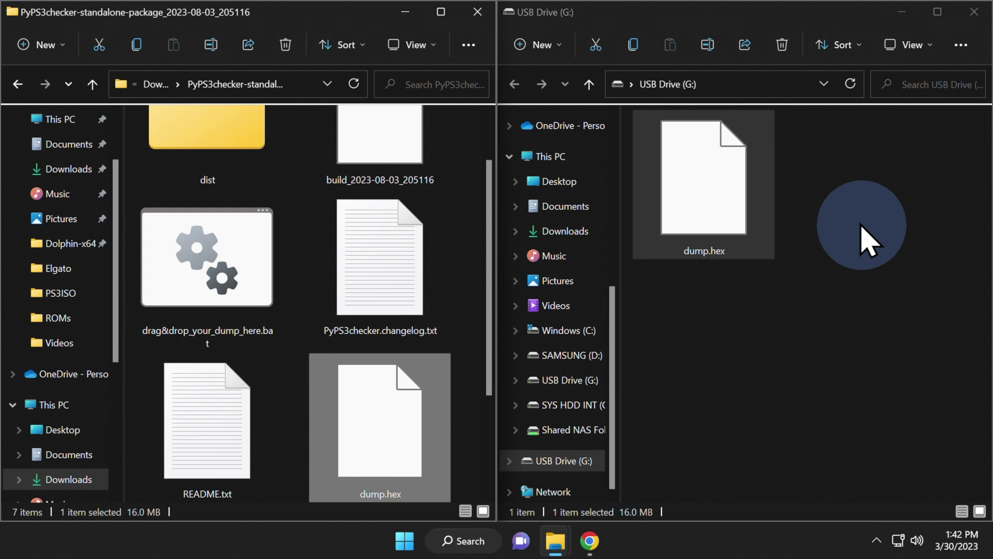
- Permanently delete dump.hex from USB Drive (G:)
right_click(715, 191)
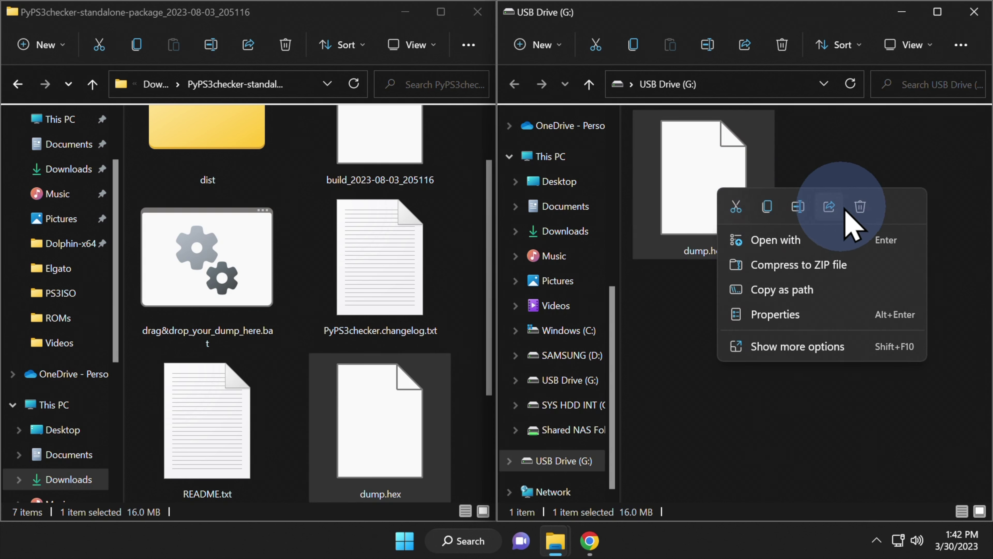
left_click(860, 206)
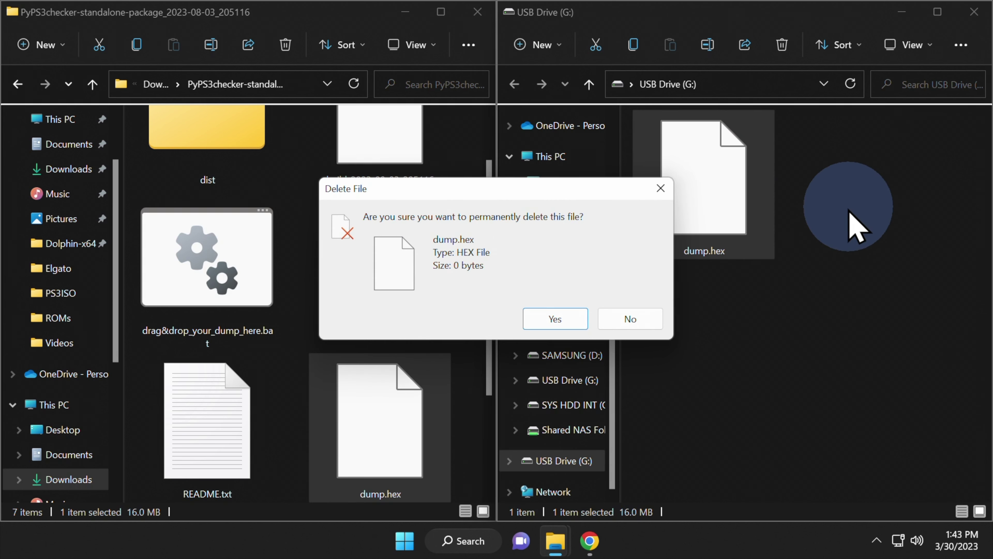
left_click(566, 327)
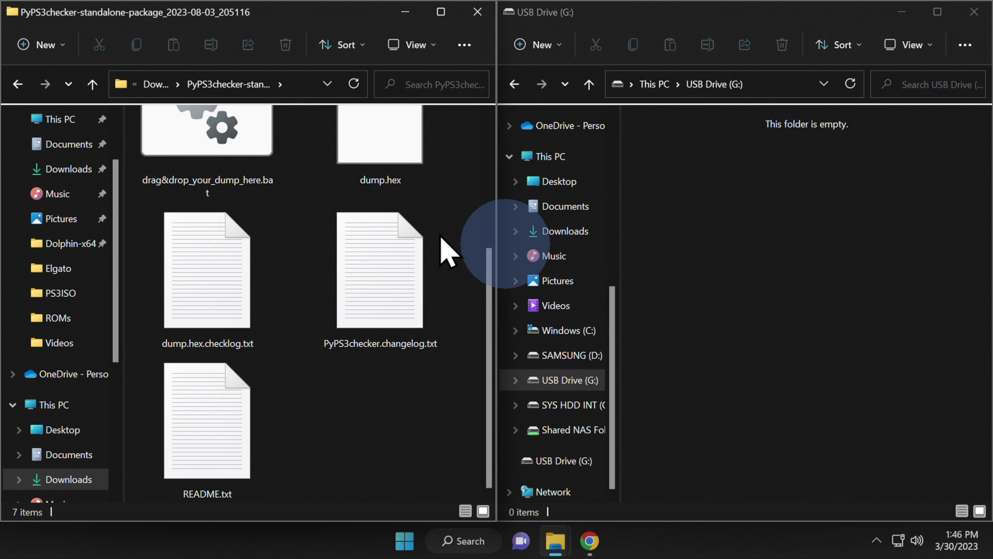
- Extract CFW 4.90 Evilnat Cobra 8.4 [PEX].rar into its own named folder in Downloads and delete the original archive
left_click(17, 85)
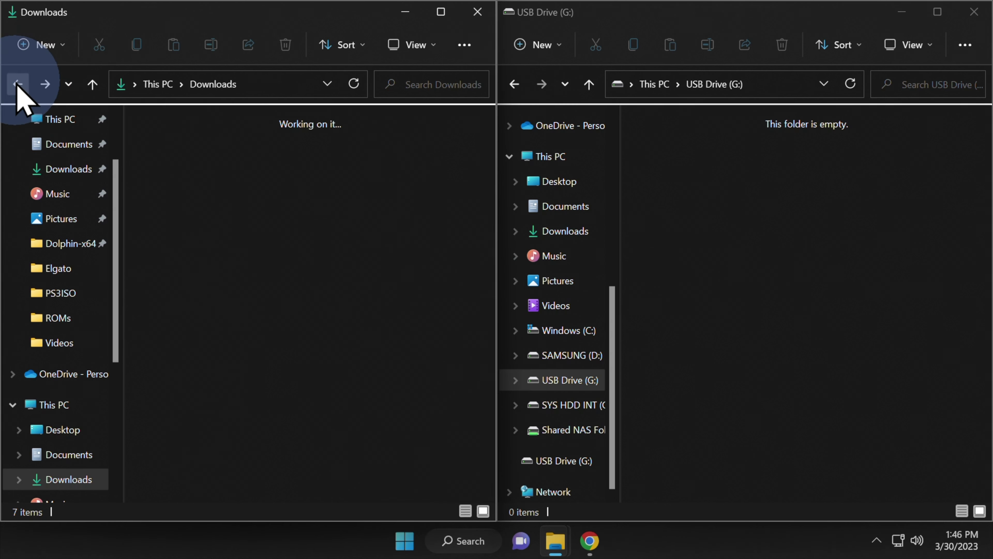
left_click(231, 335)
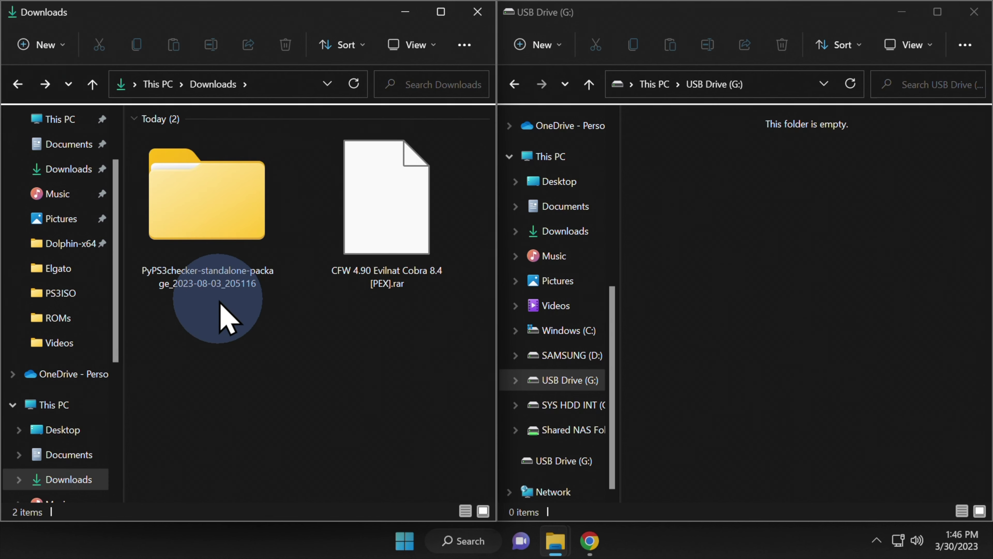
right_click(396, 210)
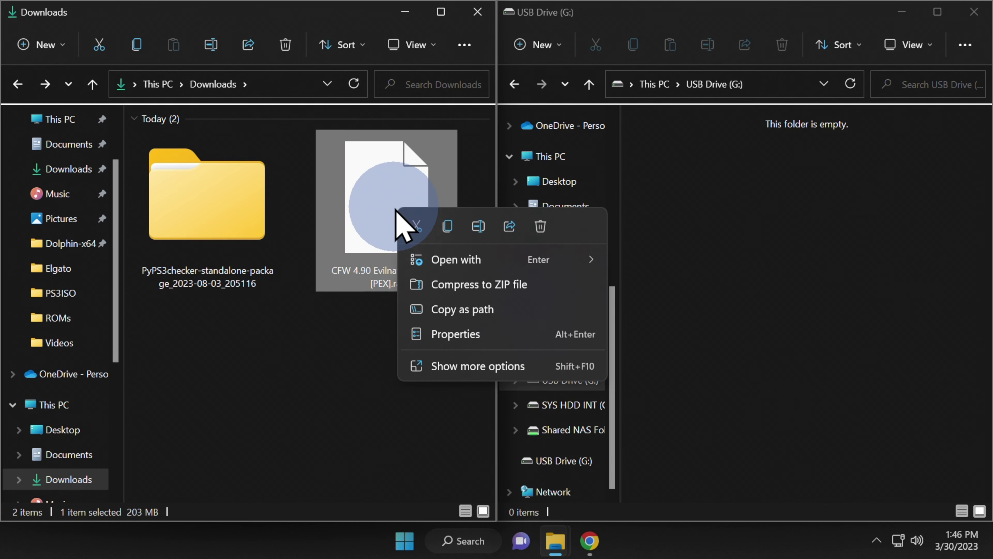
left_click(458, 364)
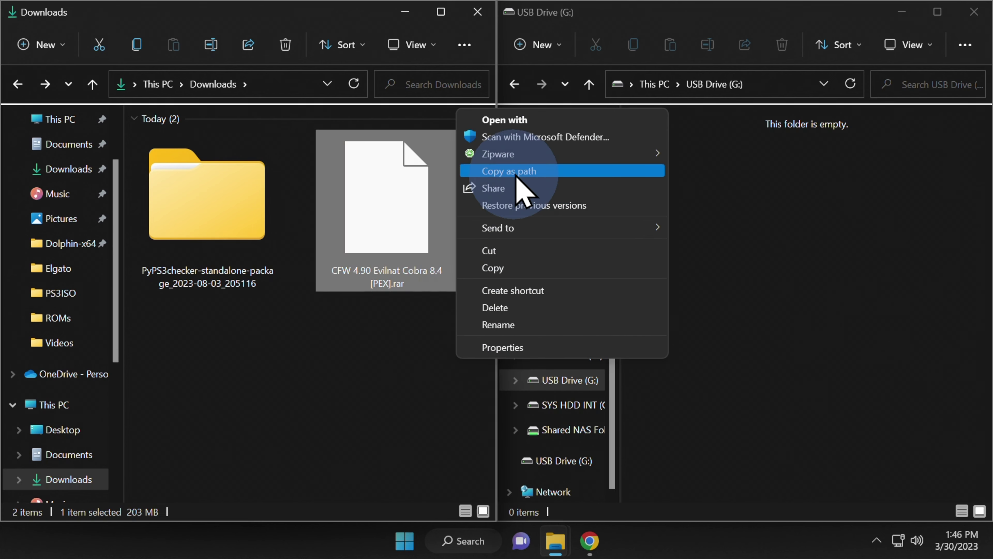
mouse_move(514, 160)
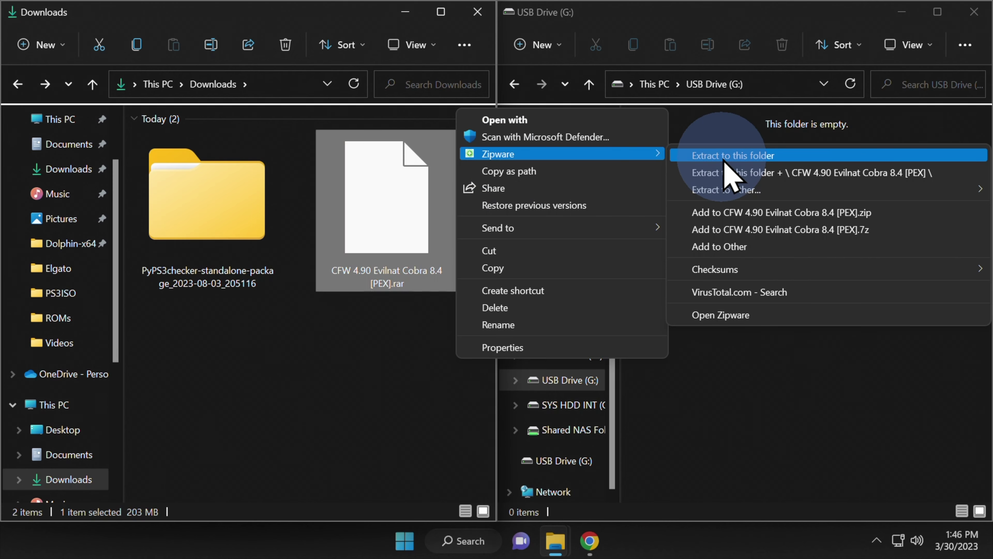
left_click(730, 187)
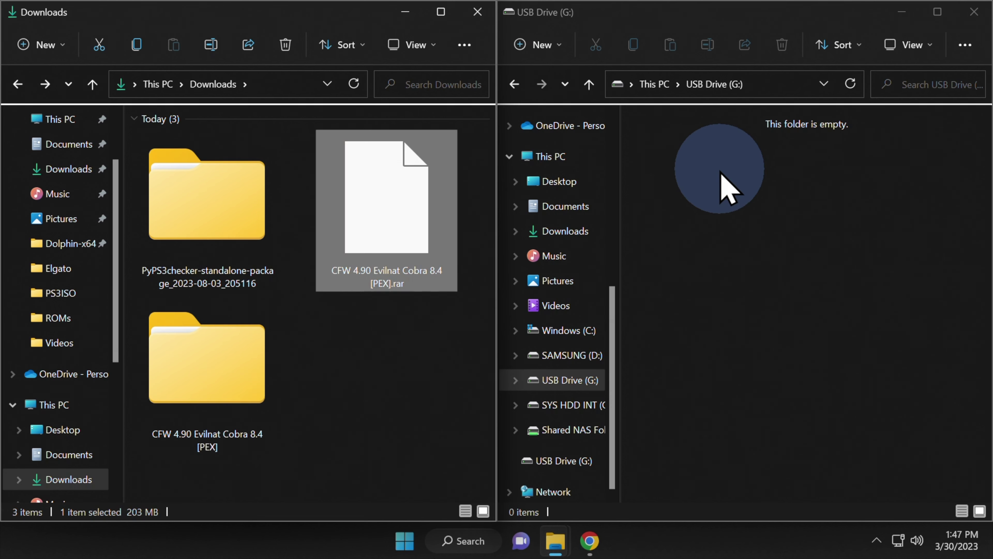
right_click(395, 217)
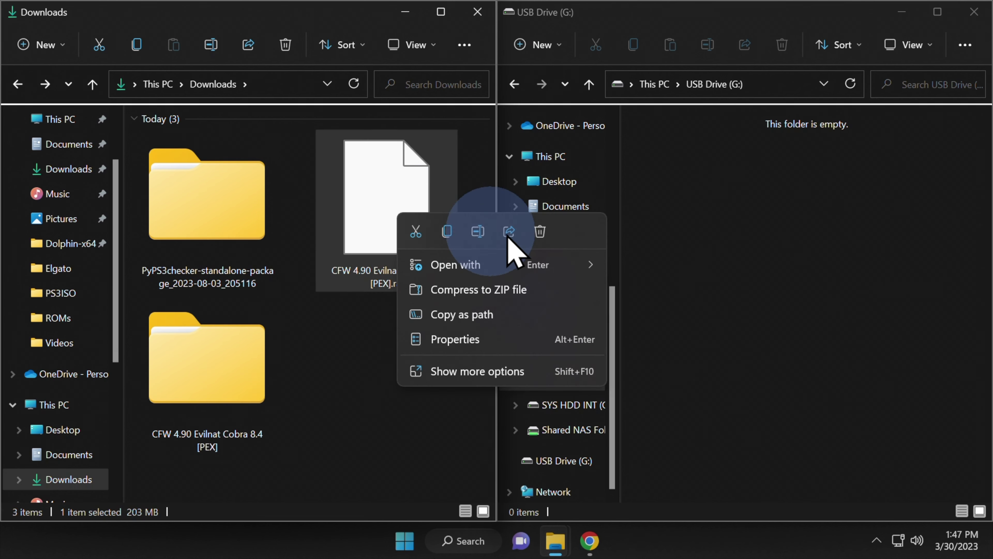
left_click(540, 231)
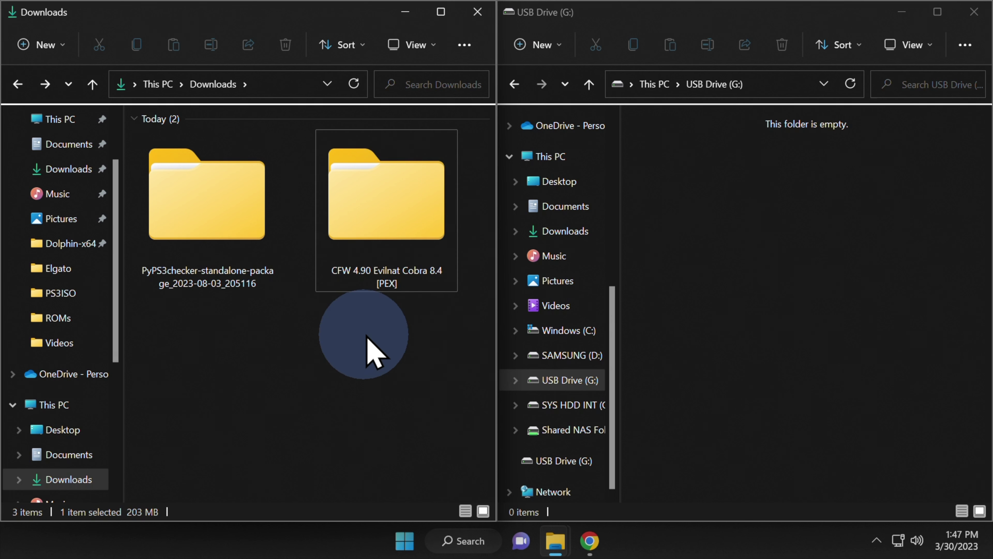
- Copy the PS3 folder from the extracted CFW 4.90 Evilnat Cobra 8.4 [PEX] folder to the root of USB Drive (G:)
left_click(395, 213)
double_click(389, 198)
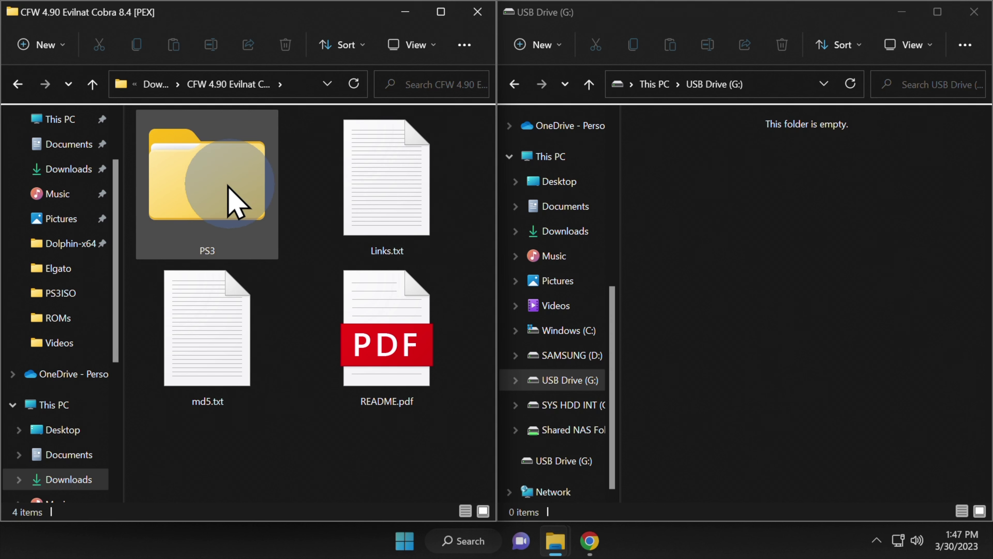
left_click(213, 181)
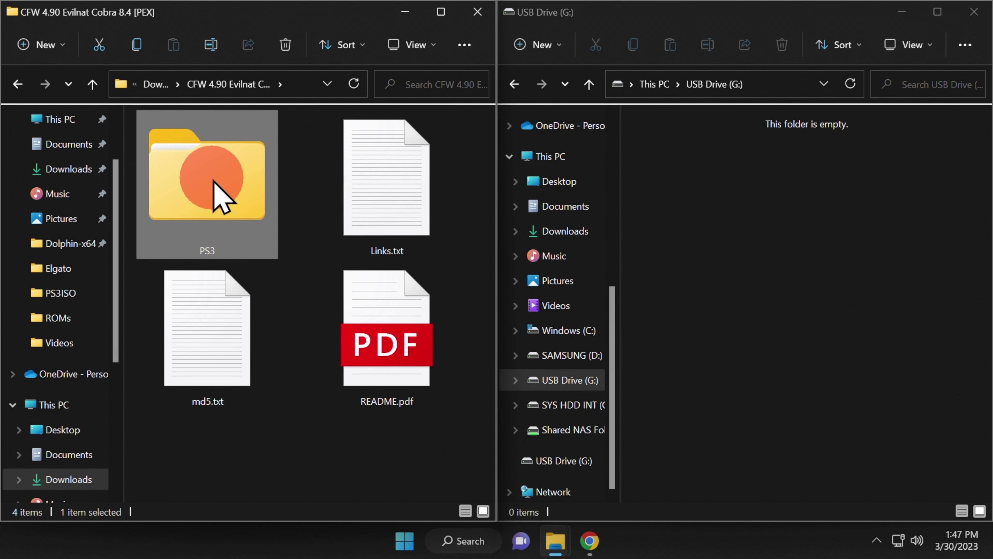
left_click_drag(214, 184, 719, 269)
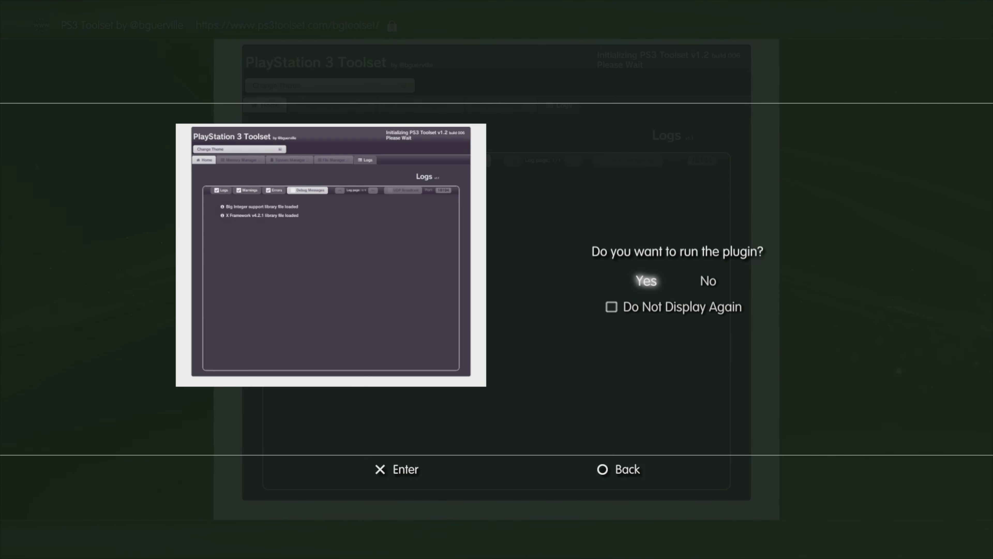
- In PS3 Toolset on the console, allow the plugin to run and load the flash memory patch via HTTP in System Manager
key("Return")
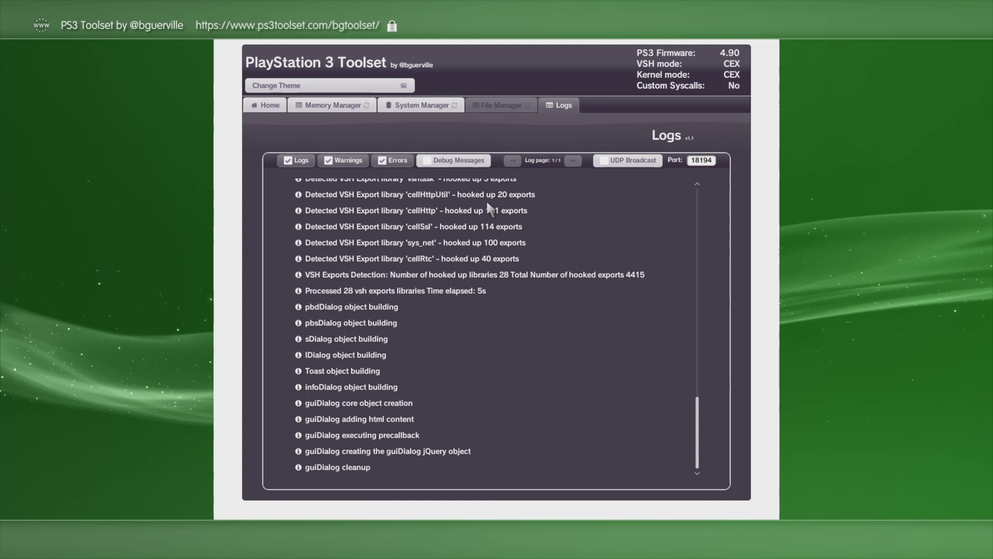
left_click(440, 105)
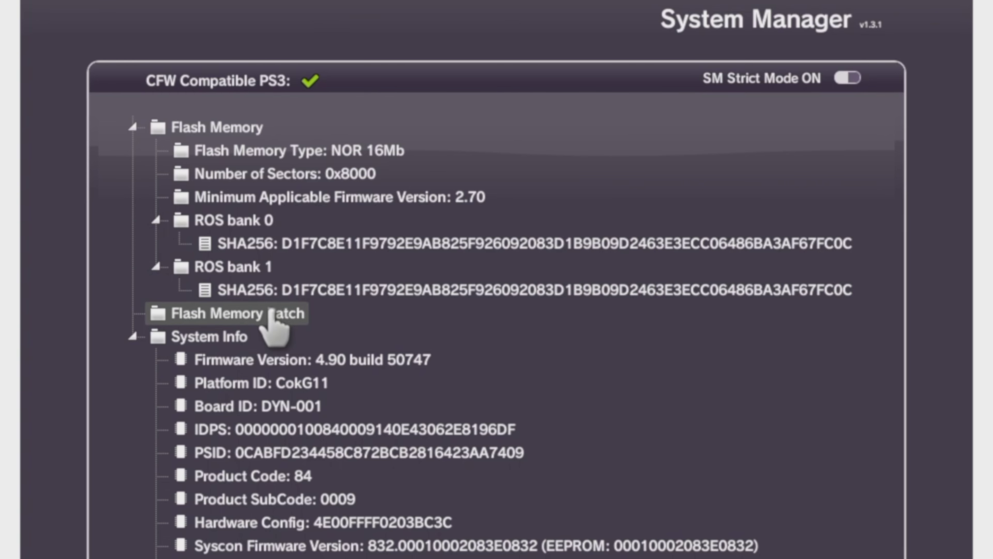
left_click(235, 315)
right_click(158, 313)
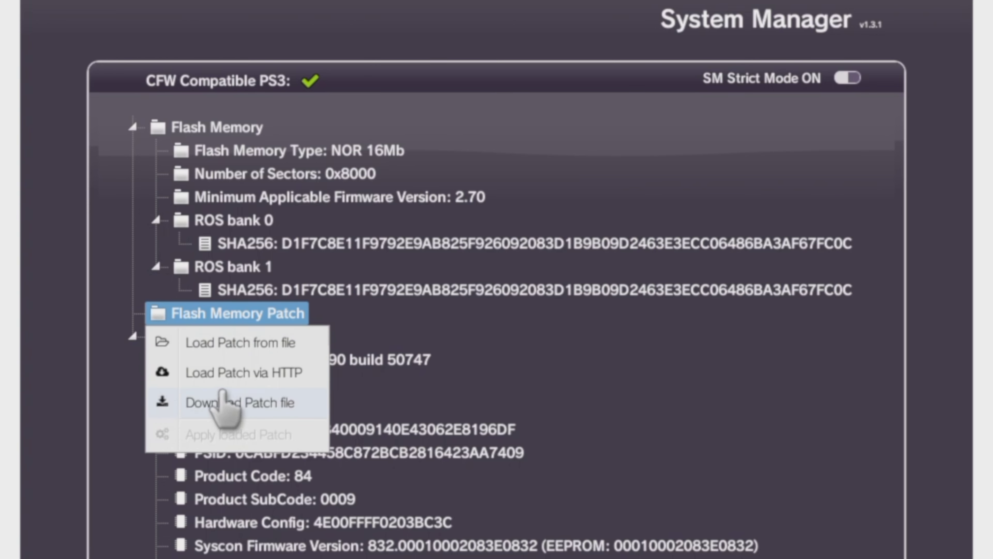
left_click(230, 374)
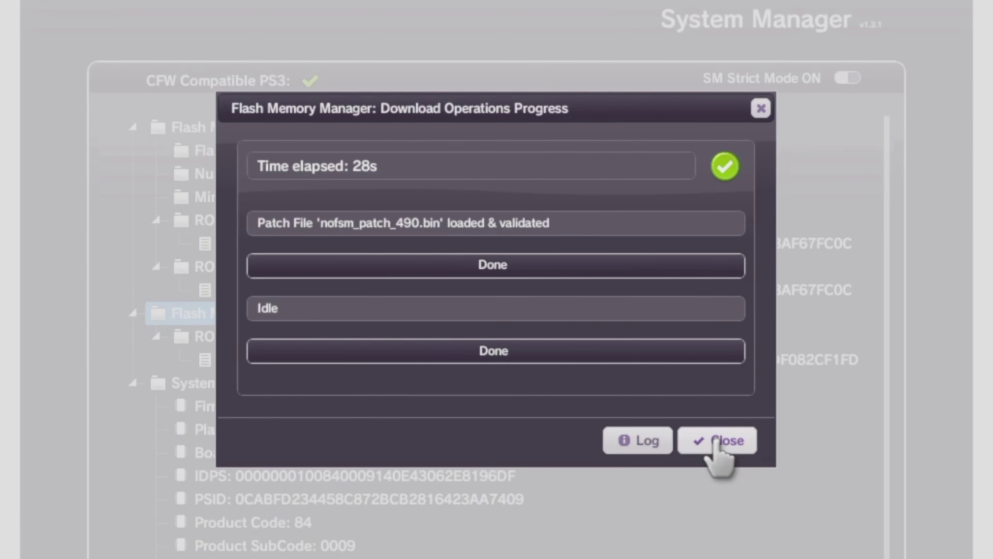
left_click(718, 442)
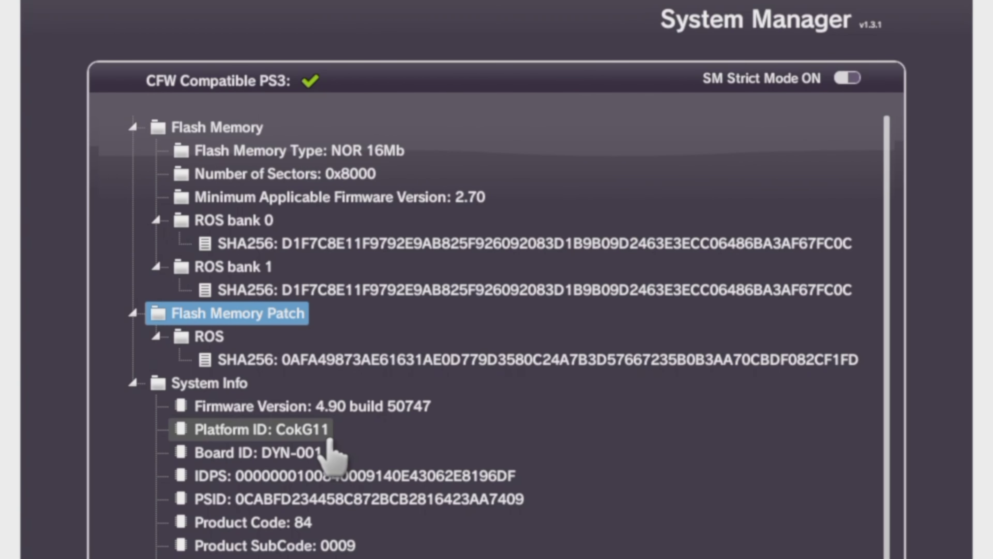
- Apply the loaded patch to the flash memory, accepting the patch confirmation and closing the finished progress dialog
right_click(275, 322)
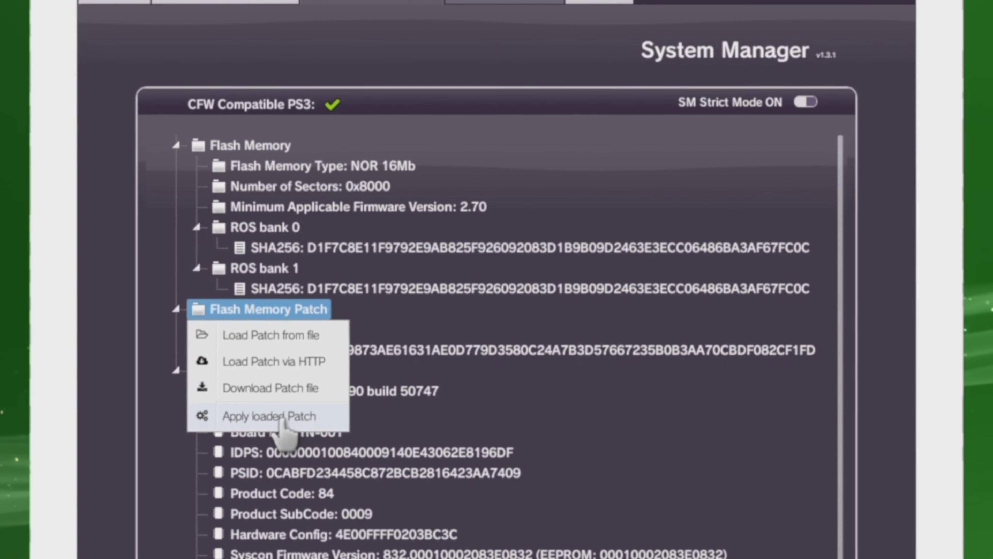
left_click(280, 417)
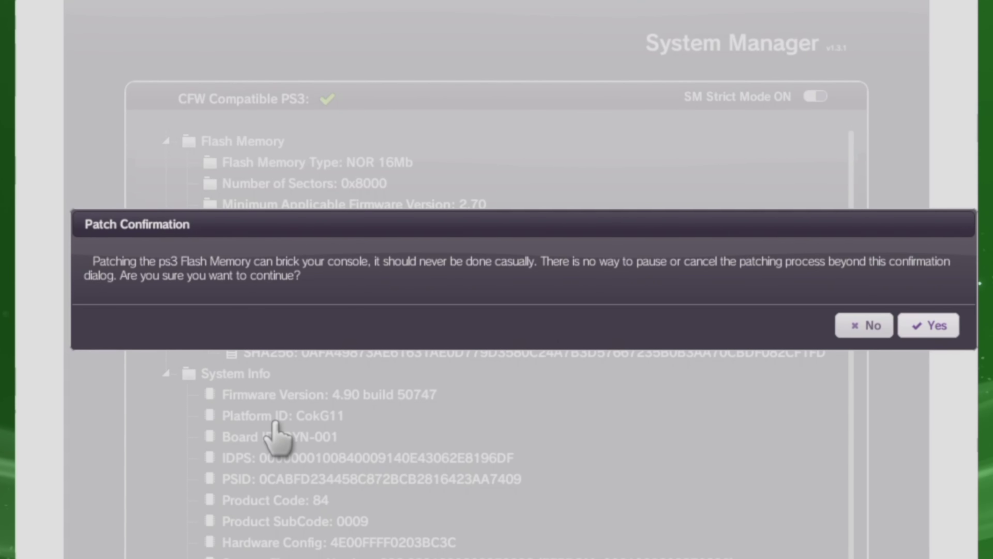
left_click(923, 329)
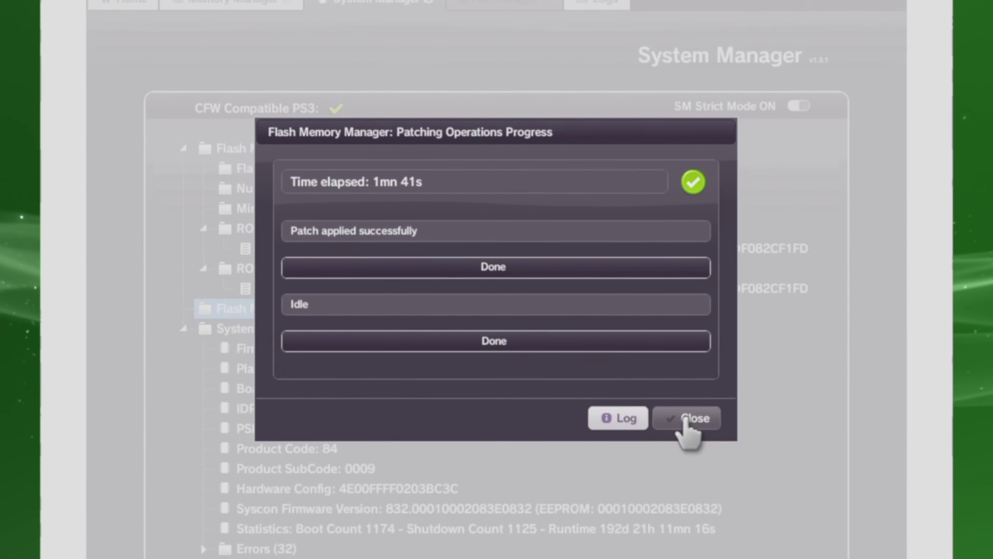
left_click(695, 426)
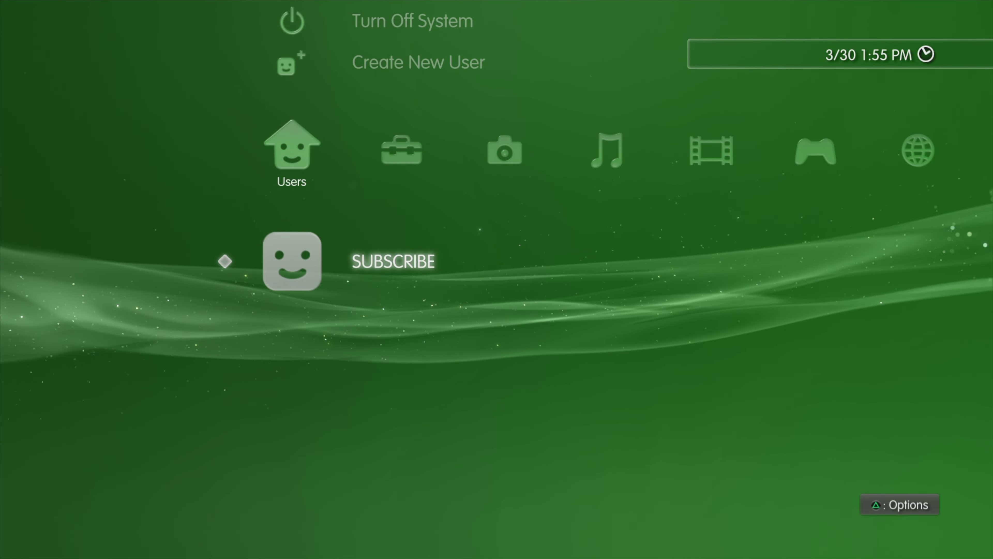
- Turn off the PlayStation 3 system from the Users category
key("Up")
key("Up")
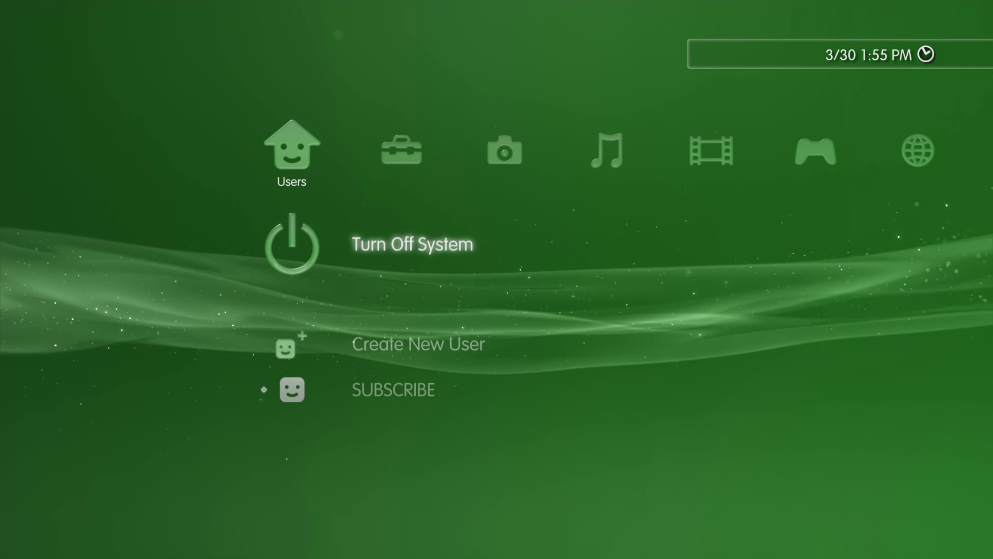
key("Return")
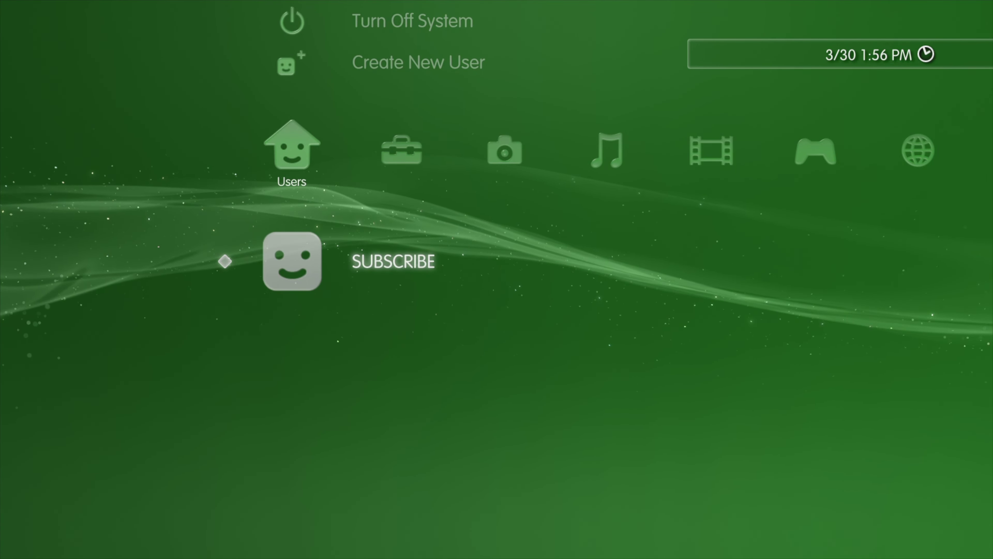
- Install the 4.90 Evilnat PEX system update from the USB device, accepting the user agreement
key("Right")
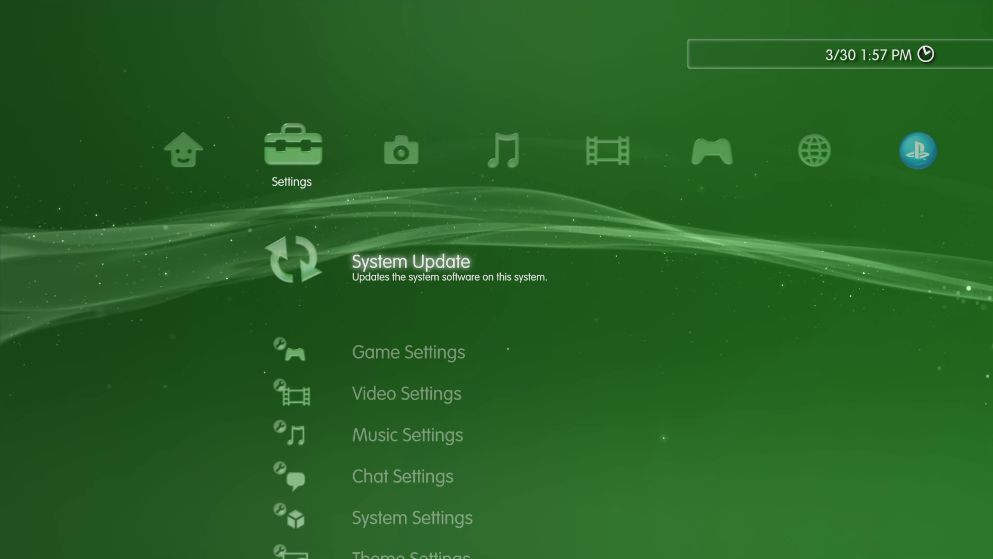
key("Return")
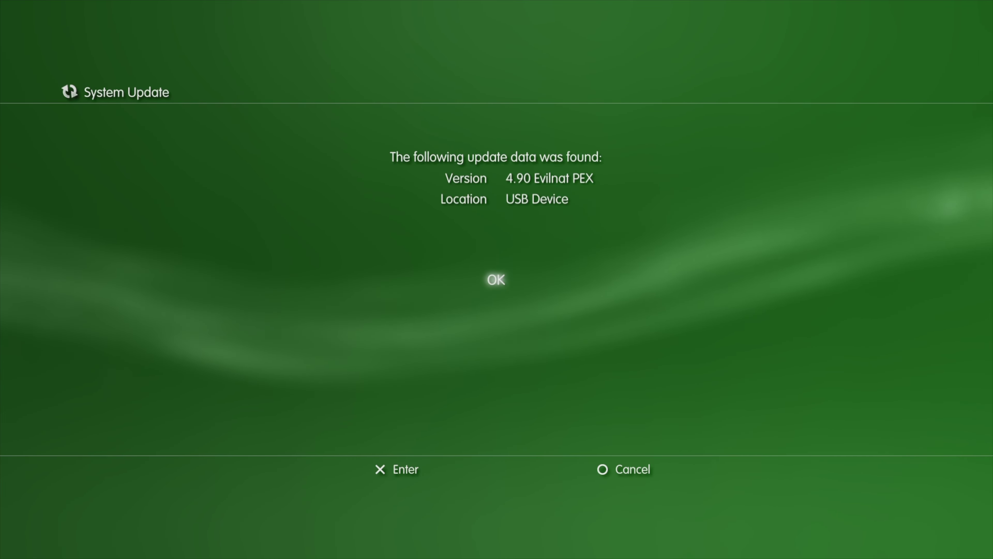
key("Return")
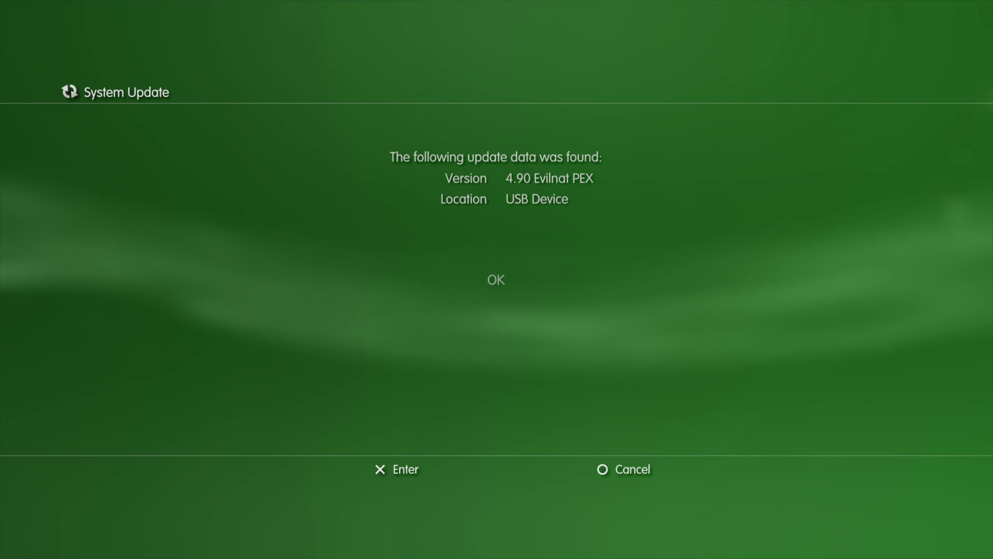
key("Right")
key("Down")
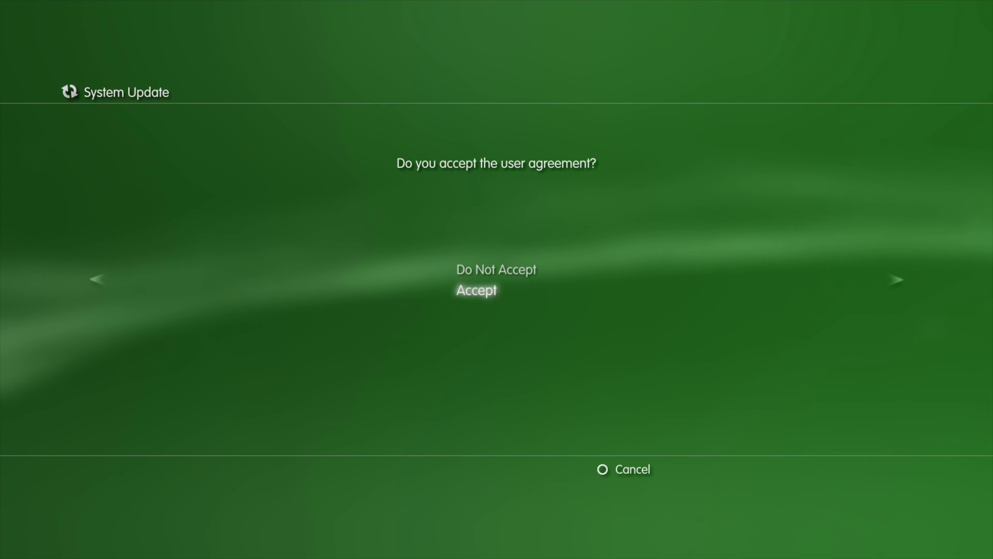
key("Return")
key("Right")
key("Return")
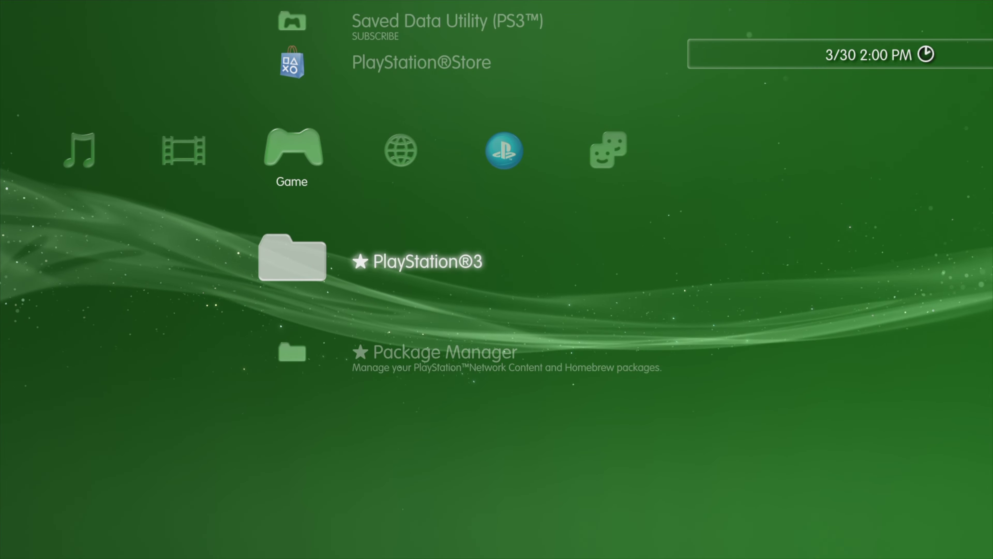
- Go to Package Manager in the Game category
key("Down")
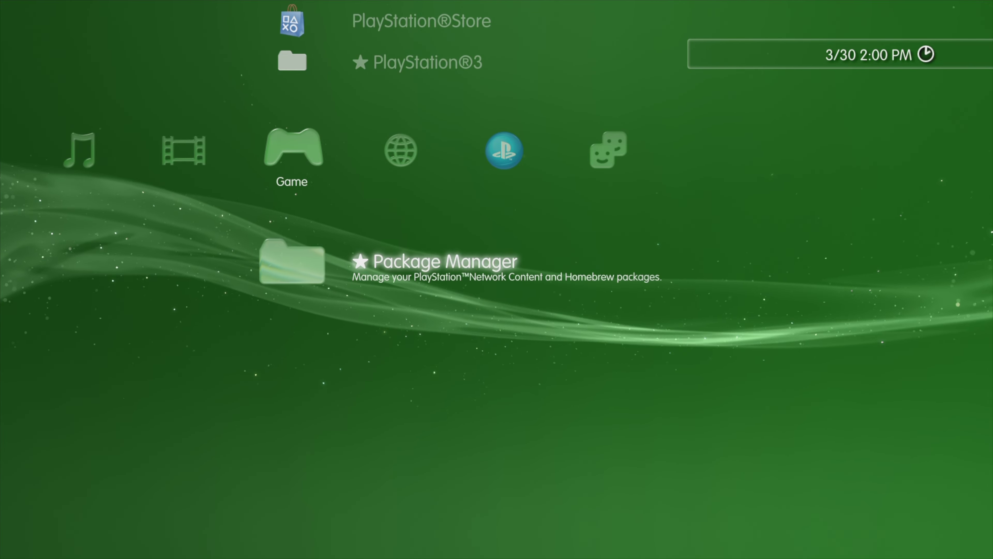